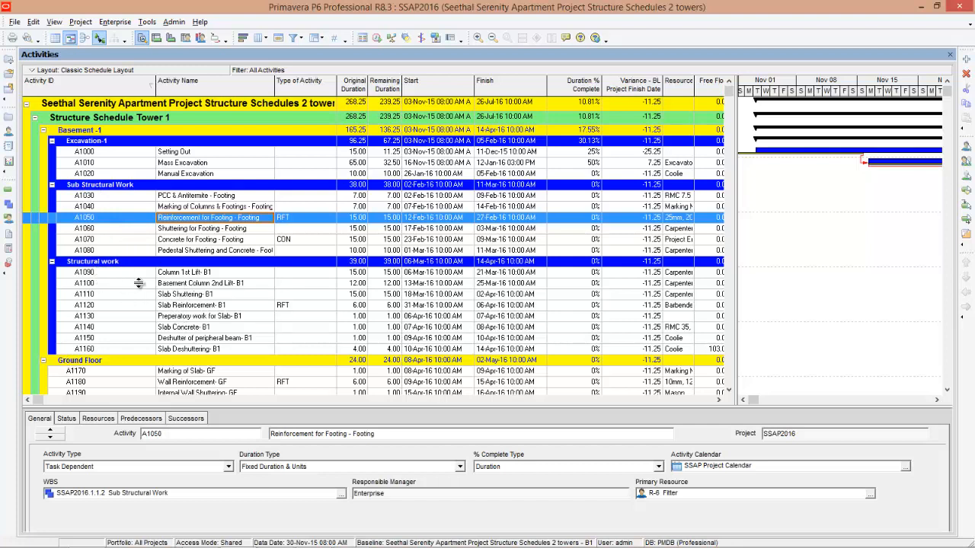
left_click(178, 307)
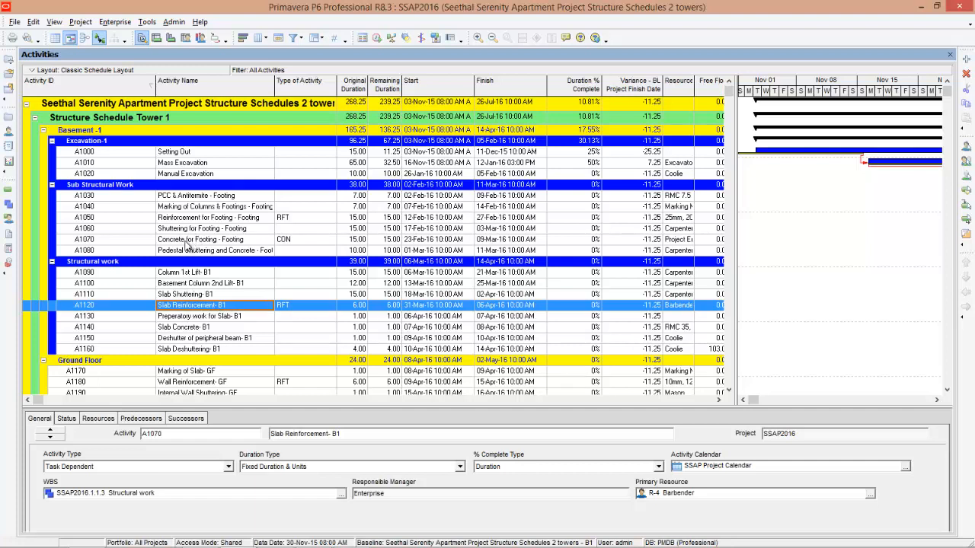
left_click(186, 242)
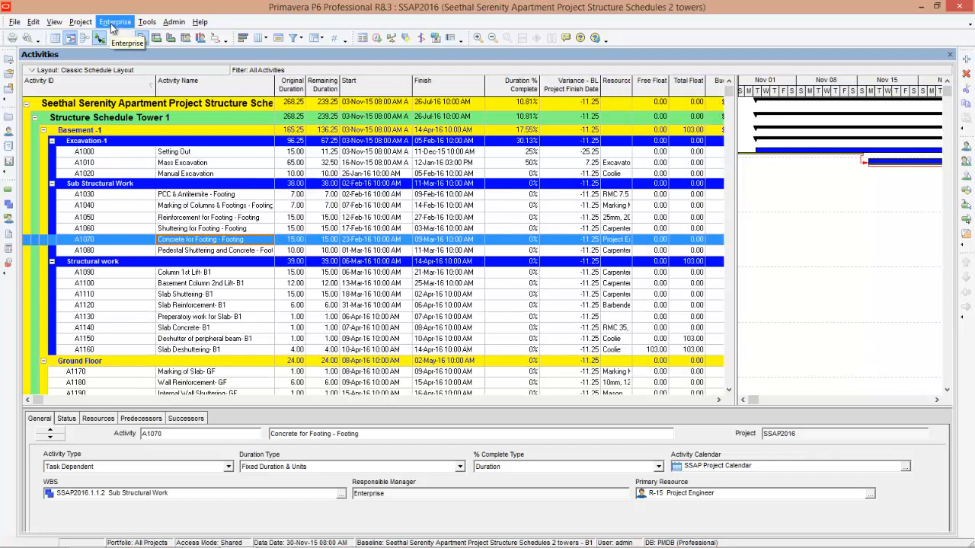
Step: Create a project-level activity code named "Activity type" in the activity code definitions
left_click(113, 25)
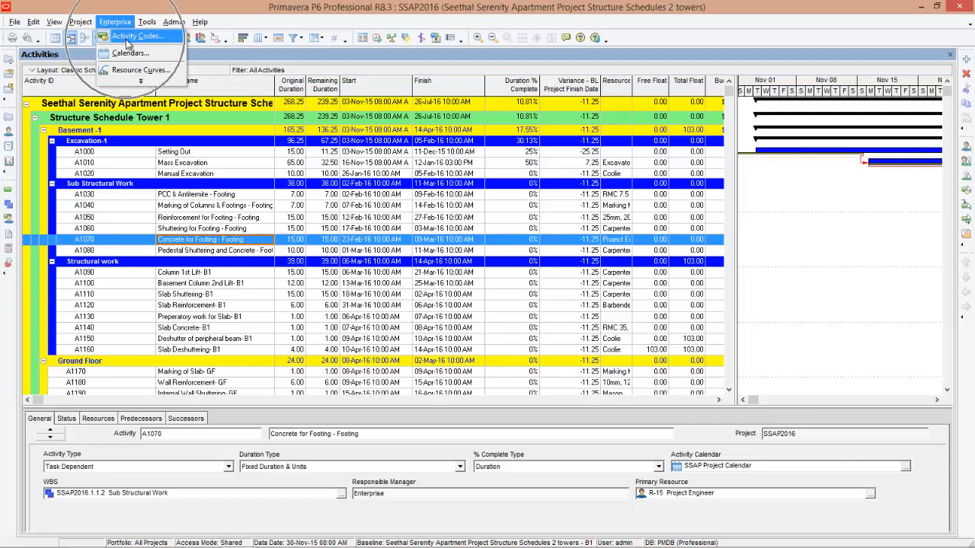
left_click(129, 36)
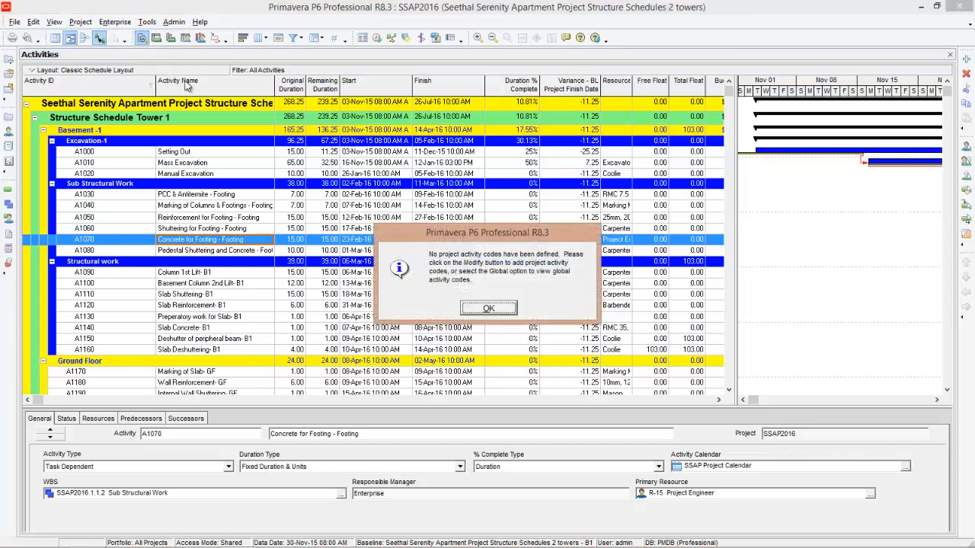
left_click(487, 310)
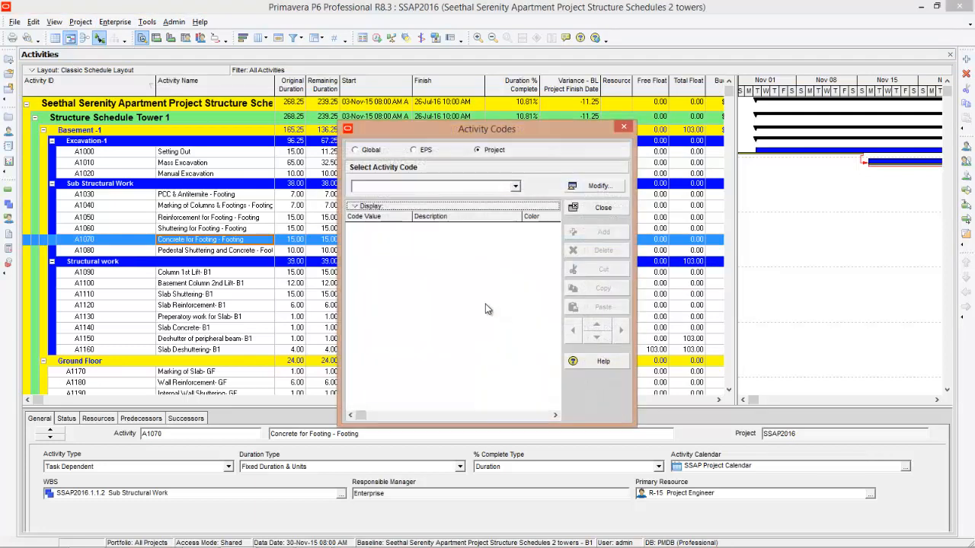
left_click(488, 151)
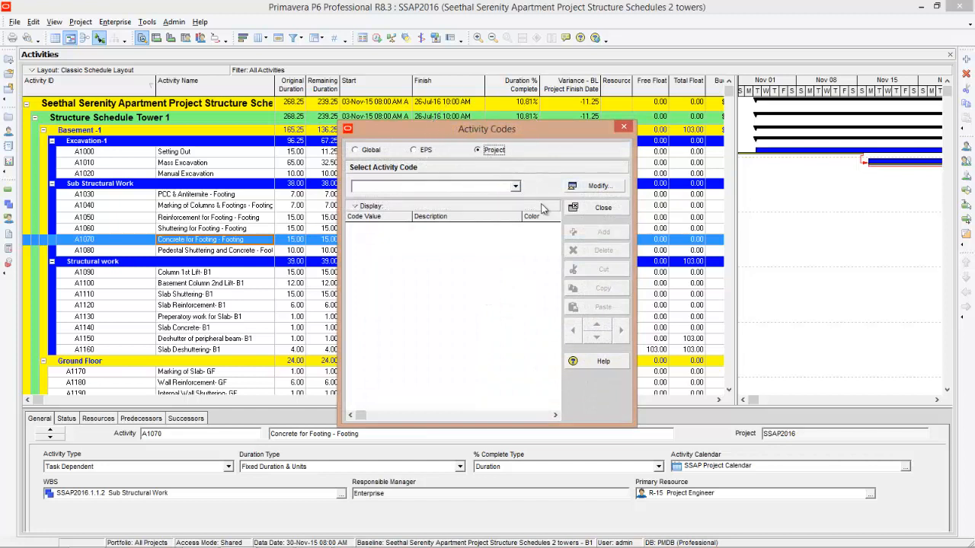
left_click(595, 187)
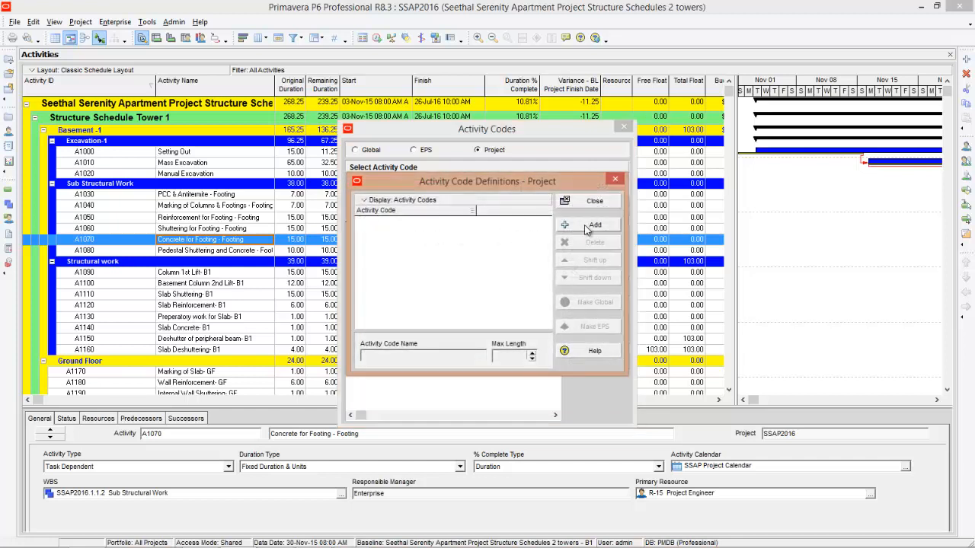
left_click(590, 226)
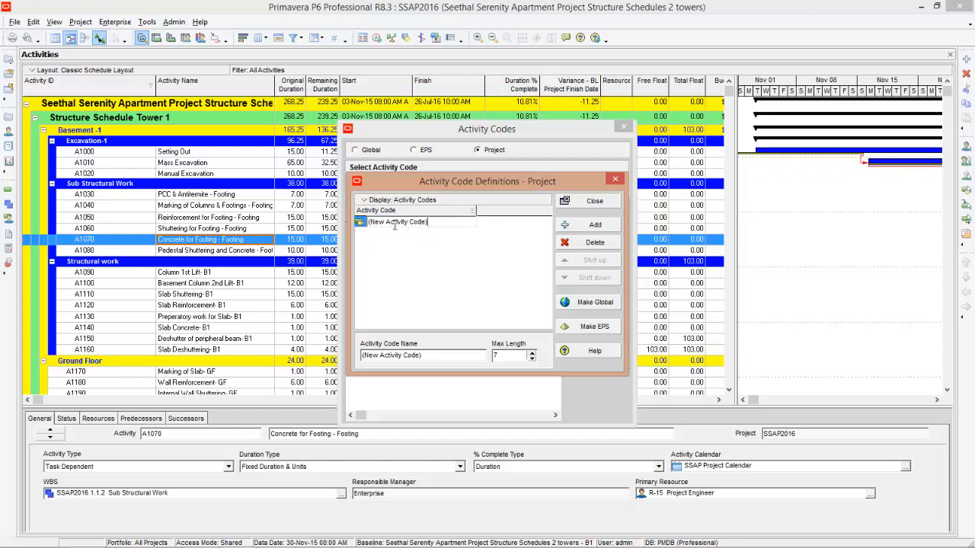
type("Activit")
left_click(595, 203)
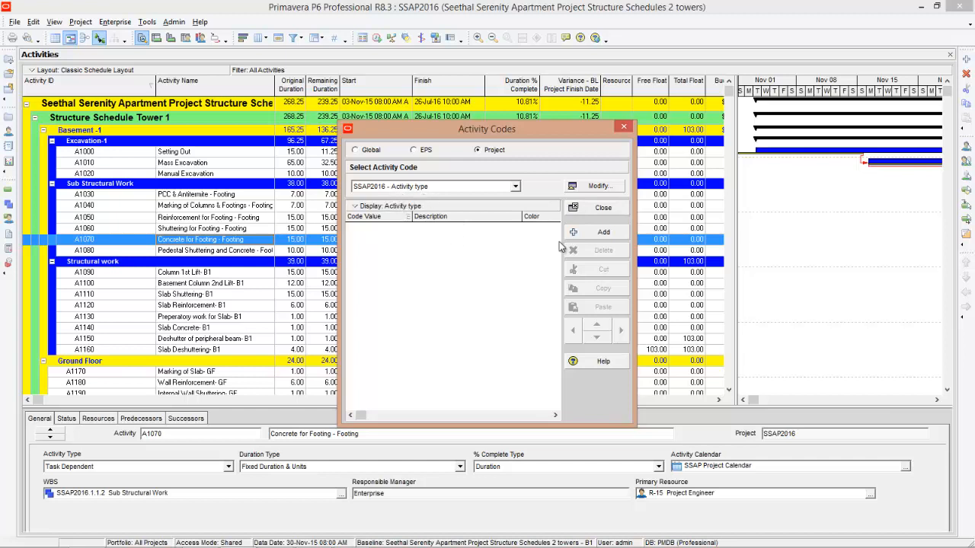
Step: Add two code values to the Activity type code and define the first as RFT with the description "Reinforcement activity"
left_click(620, 232)
left_click(620, 234)
left_click(397, 233)
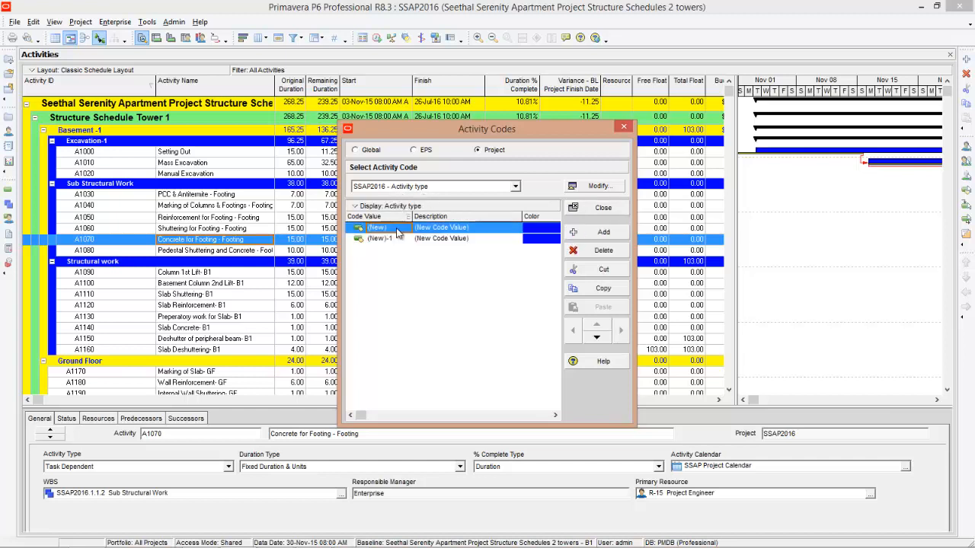
left_click(397, 229)
type("RFT")
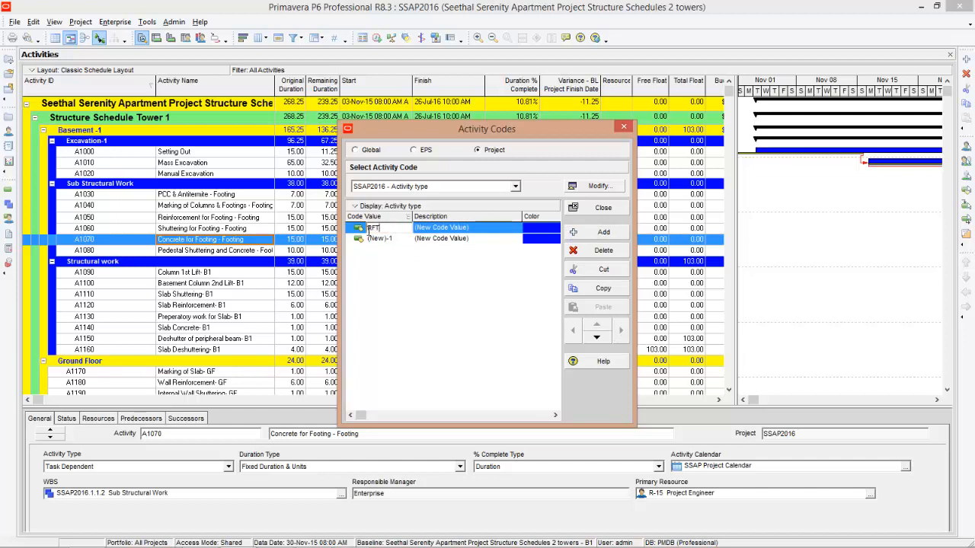
left_click(457, 229)
type("Reinforcemen")
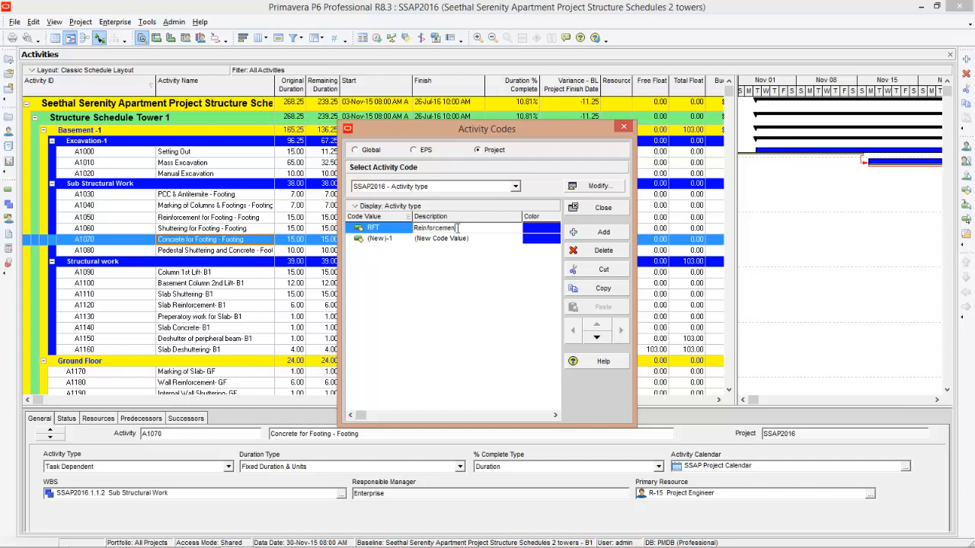
type("t activity")
Step: Define the second code value as CON with the description "Concrete activity" and close the activity codes
left_click(390, 239)
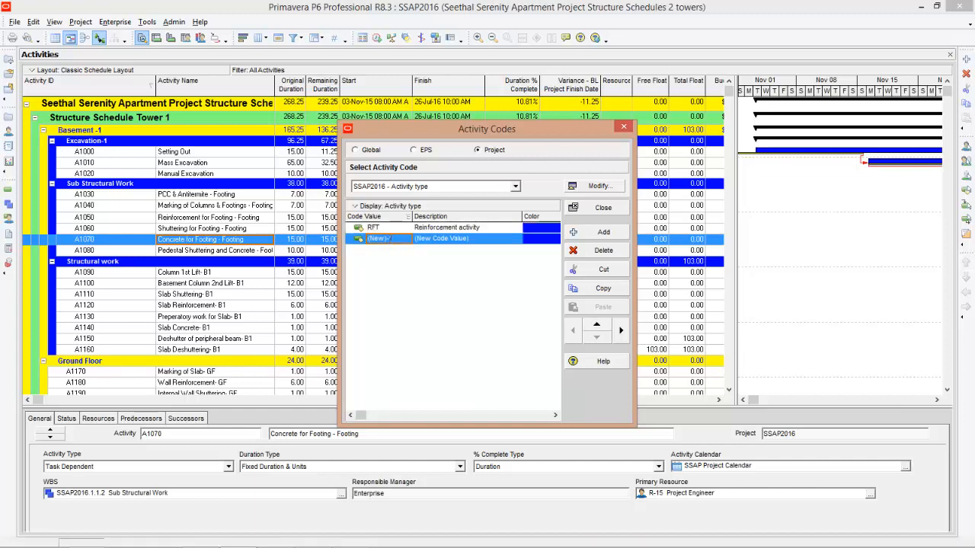
type("CON")
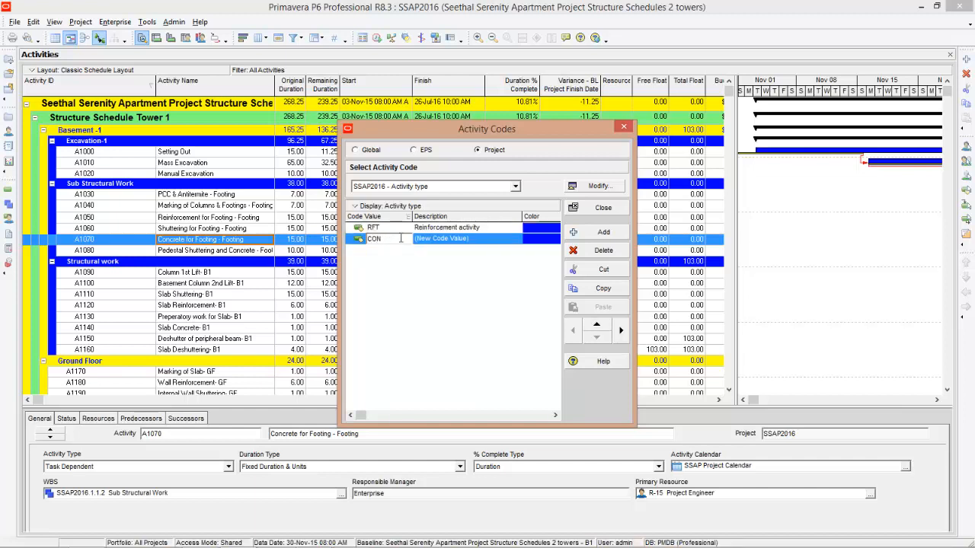
left_click(465, 242)
type("Conc")
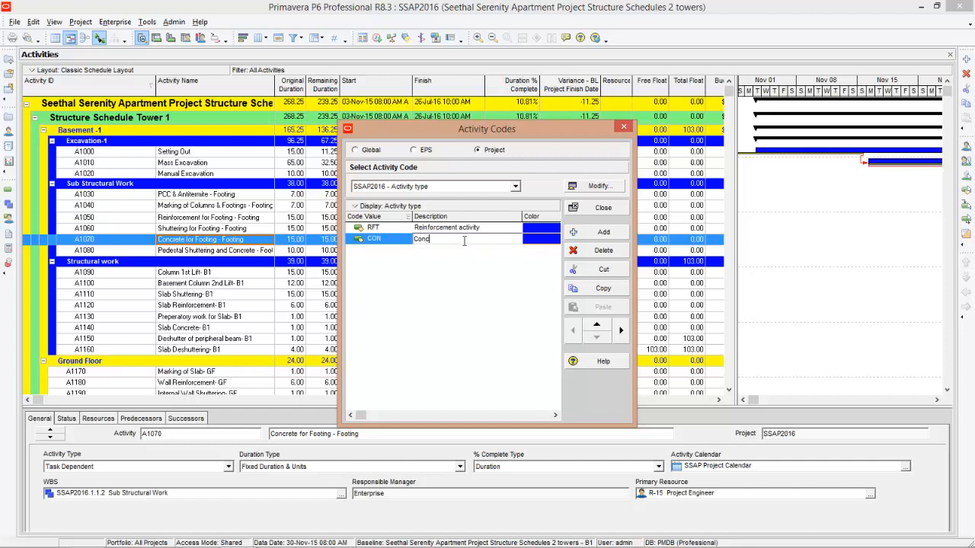
type("rete activity")
key("Return")
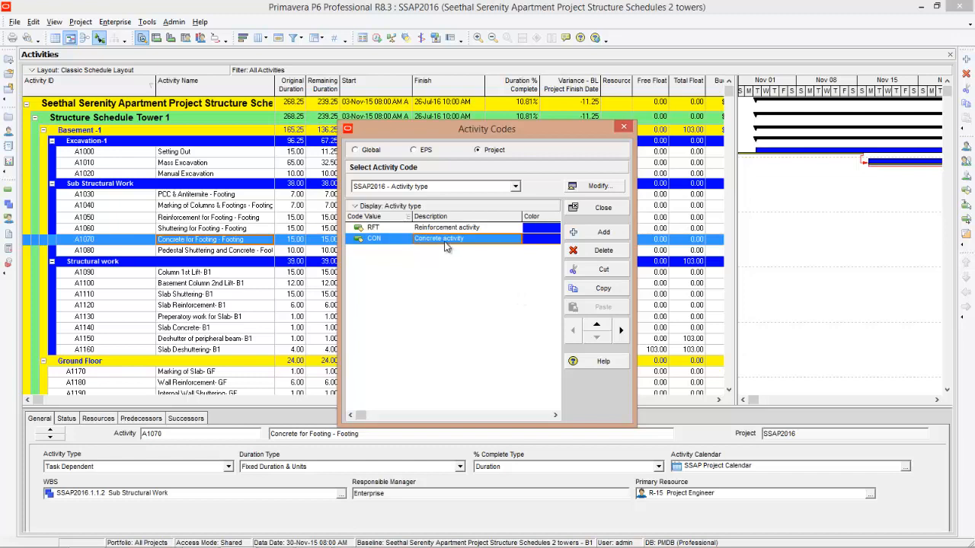
left_click(602, 211)
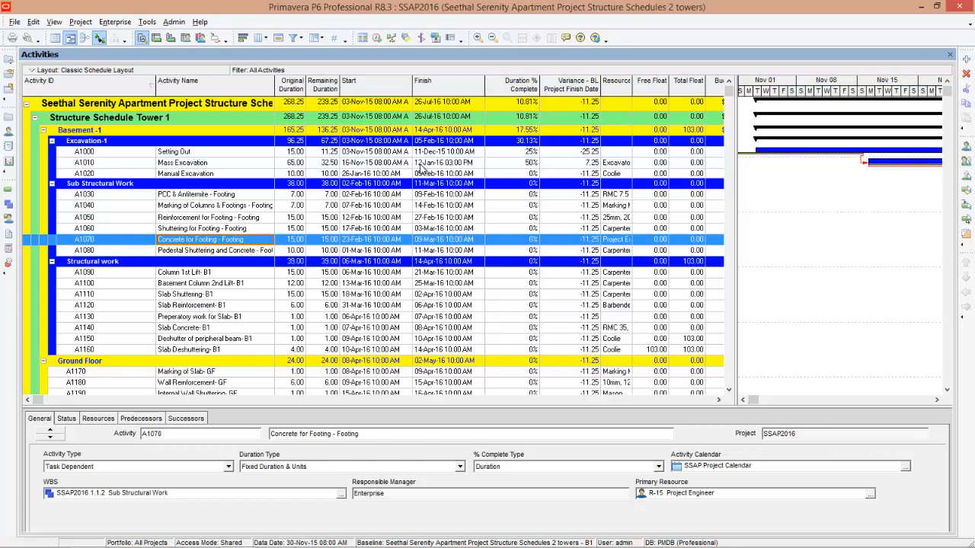
Step: Add the project activity code Activity type as a column directly after Activity Name and widen it
right_click(506, 196)
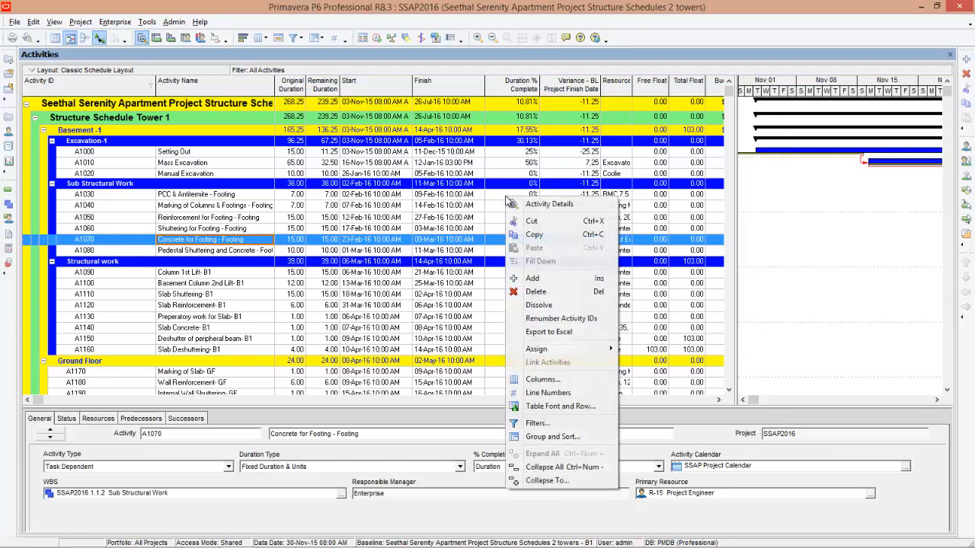
left_click(555, 378)
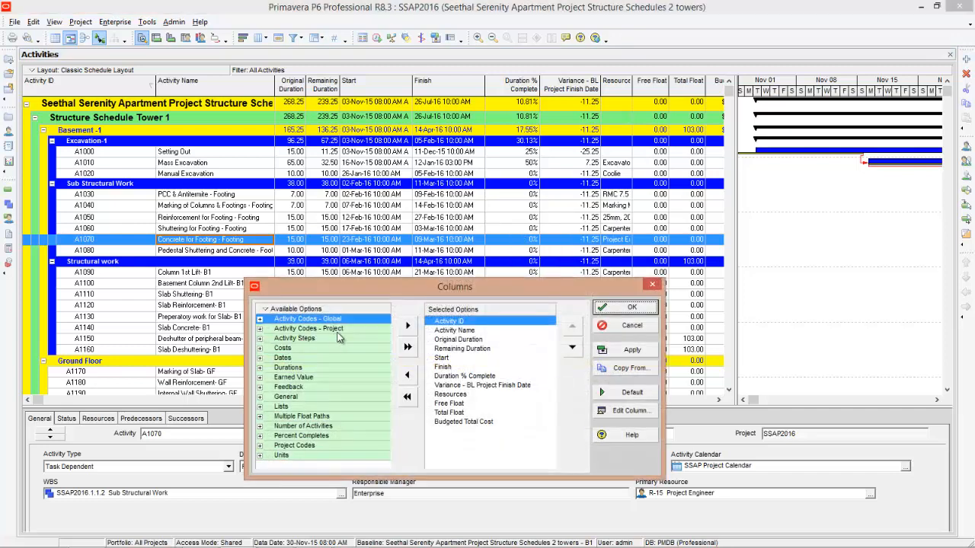
left_click(260, 331)
left_click(303, 340)
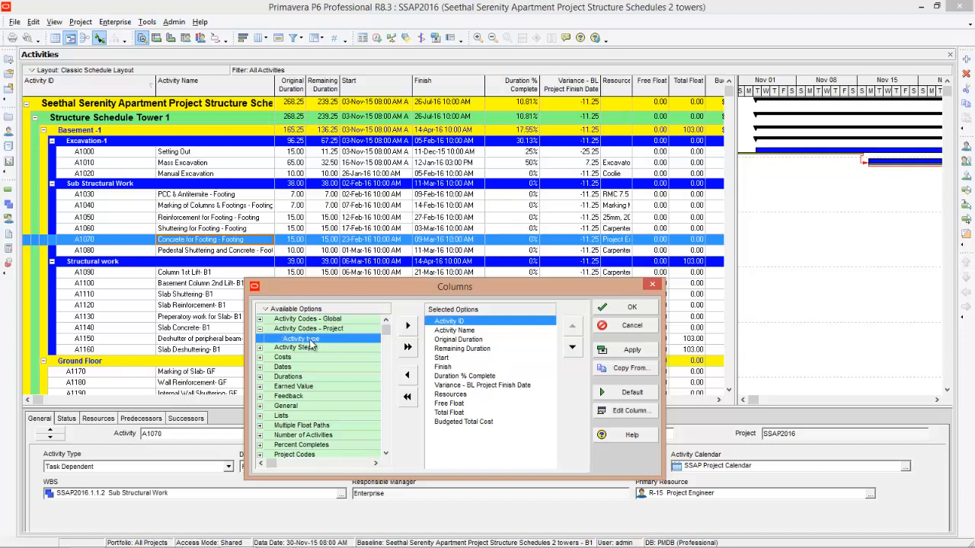
double_click(320, 340)
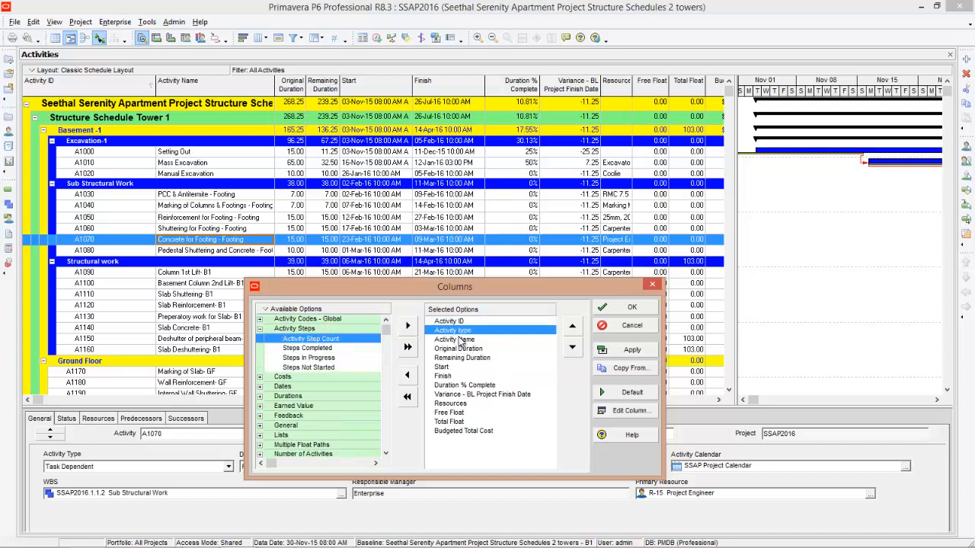
left_click(572, 348)
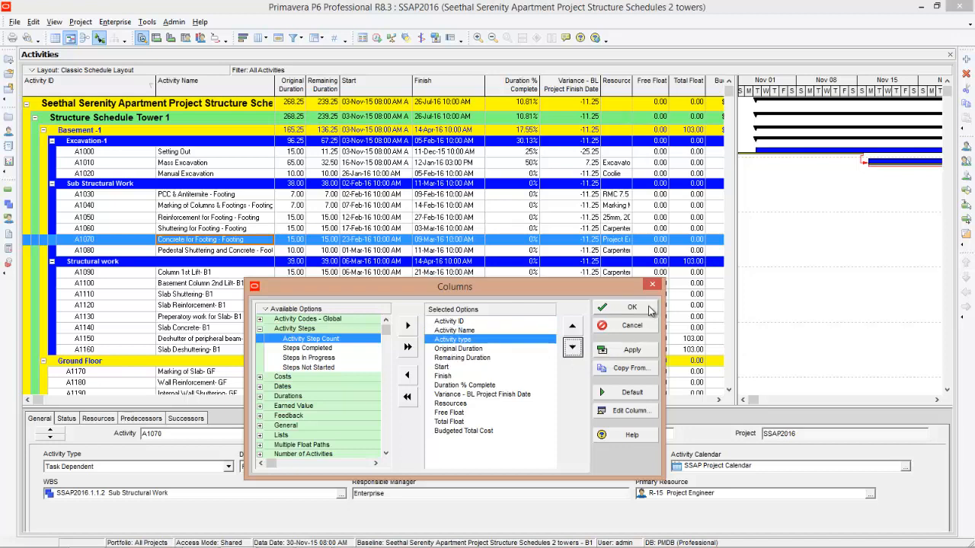
left_click(629, 308)
left_click_drag(311, 87, 331, 89)
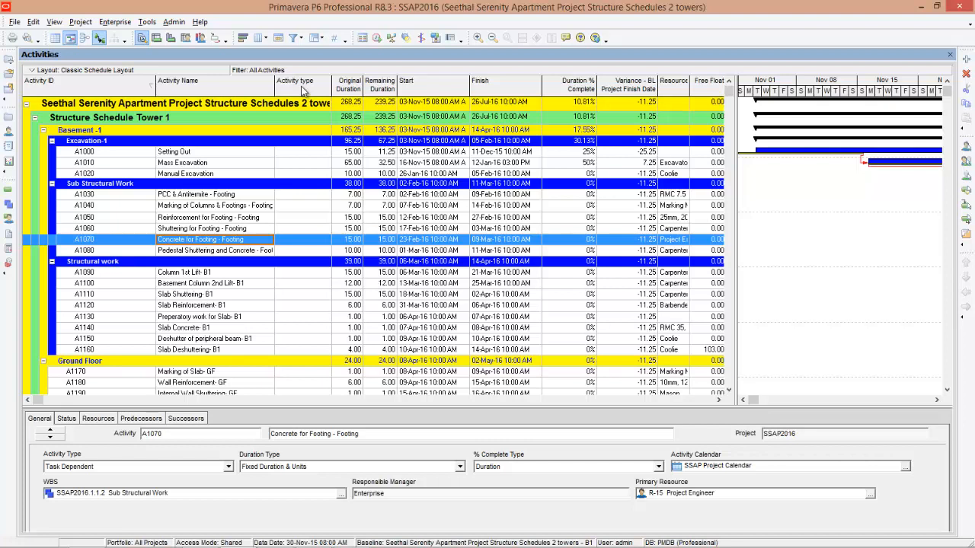
Step: Assign the RFT activity type to A1050 Reinforcement for Footing, filtering the code list by All Values
left_click(188, 219)
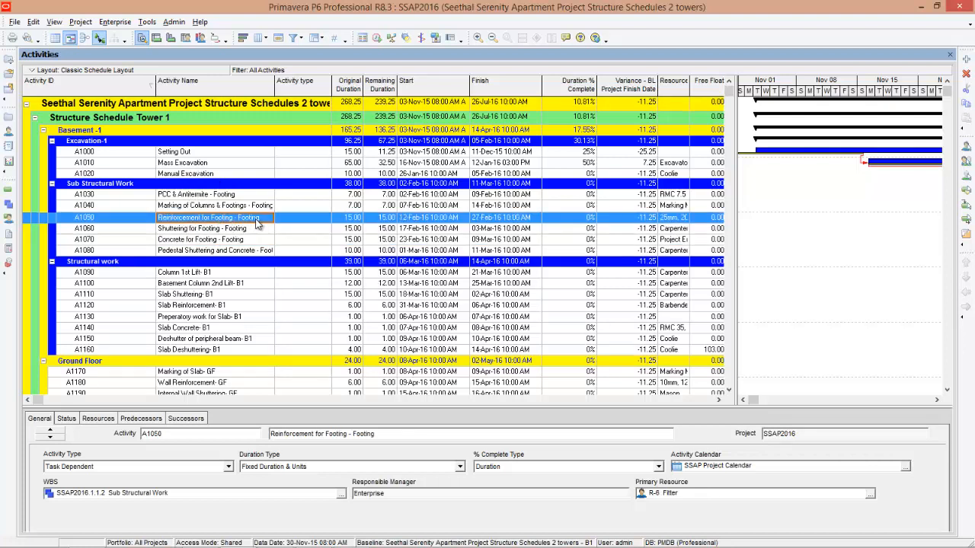
double_click(315, 222)
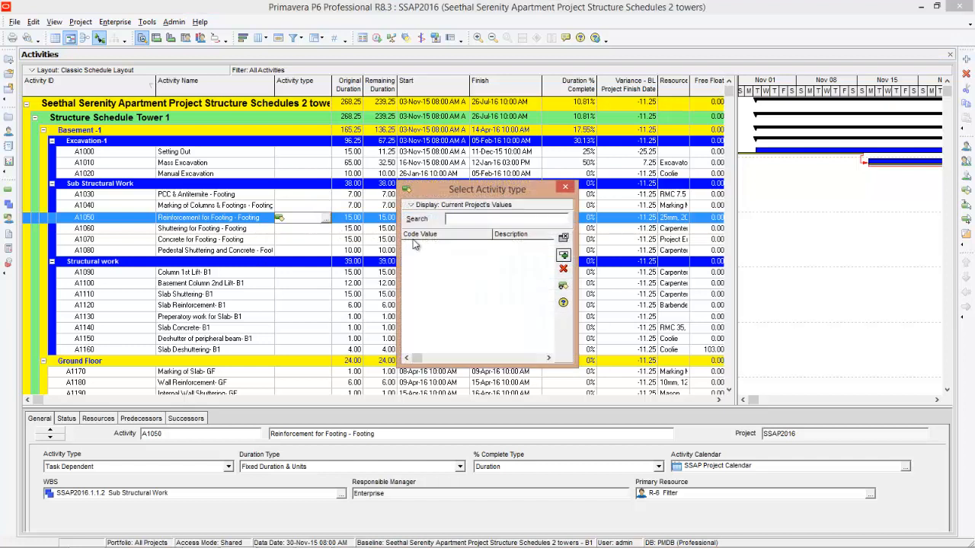
right_click(443, 265)
mouse_move(480, 305)
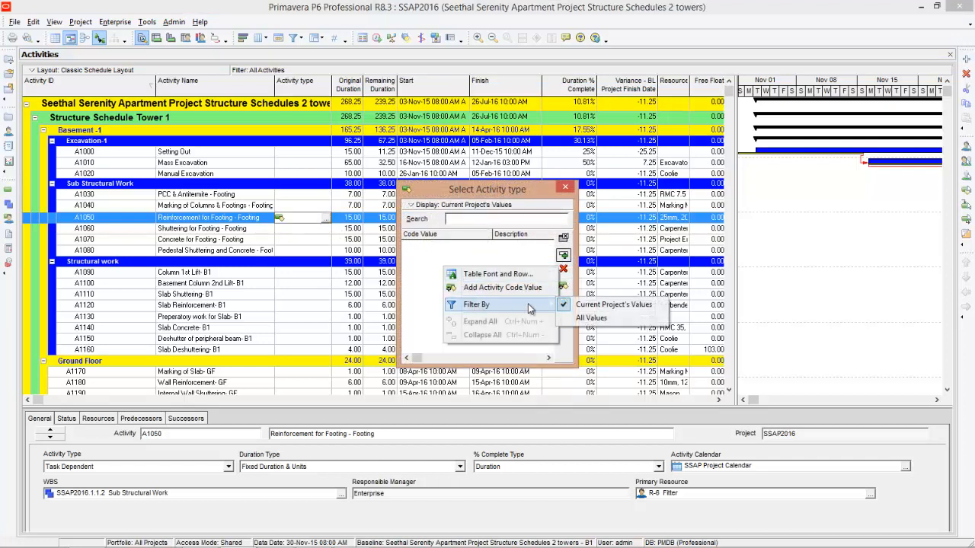
left_click(589, 319)
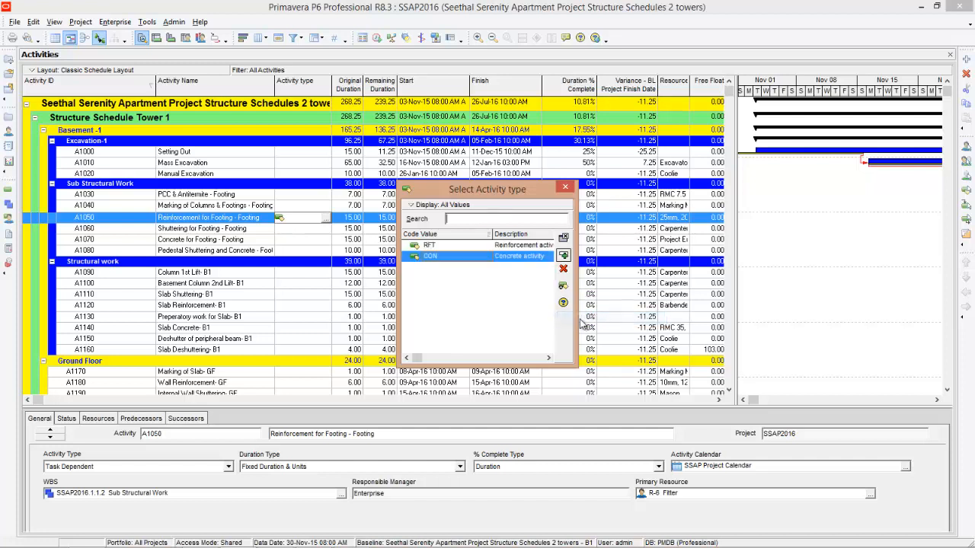
left_click(445, 246)
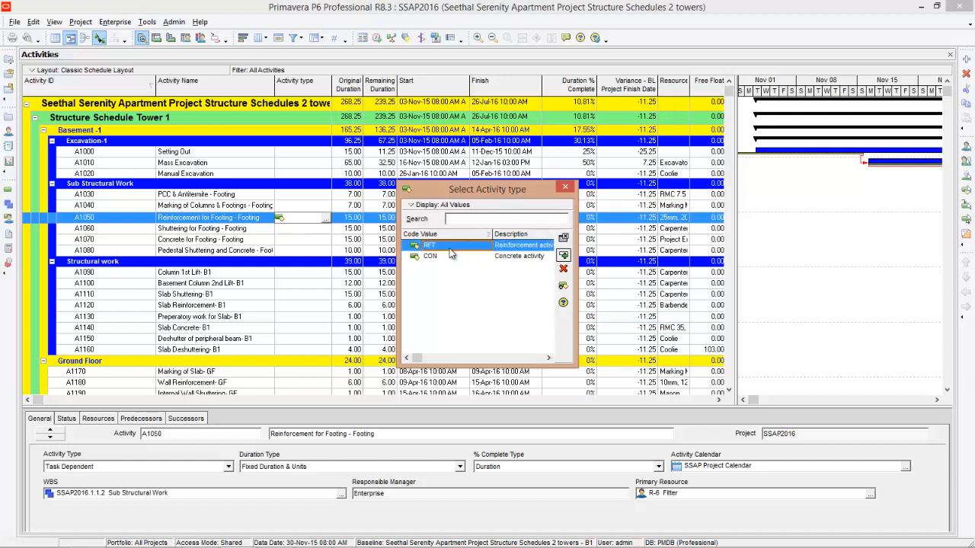
left_click(563, 258)
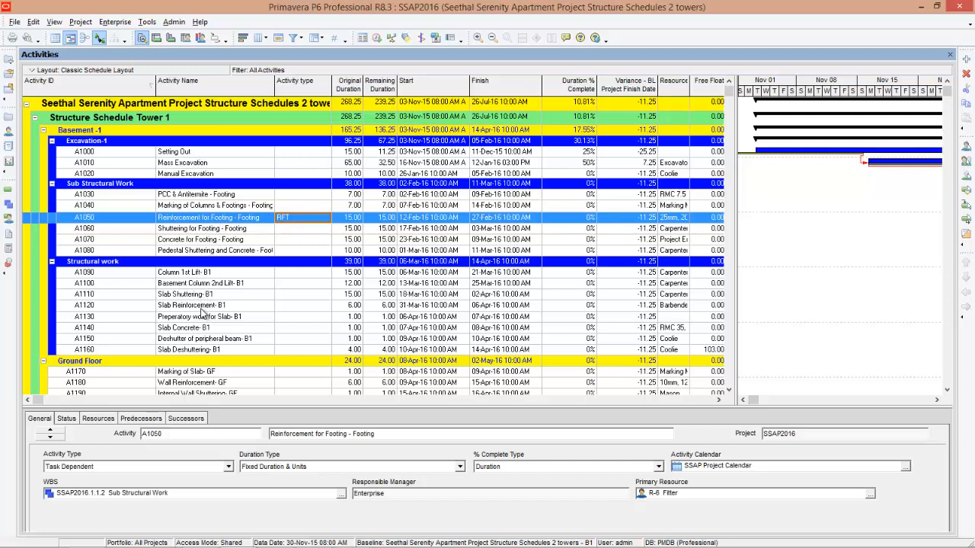
Step: Assign the RFT activity type to activity A1120 Slab Reinforcement-B1
left_click(173, 306)
double_click(299, 310)
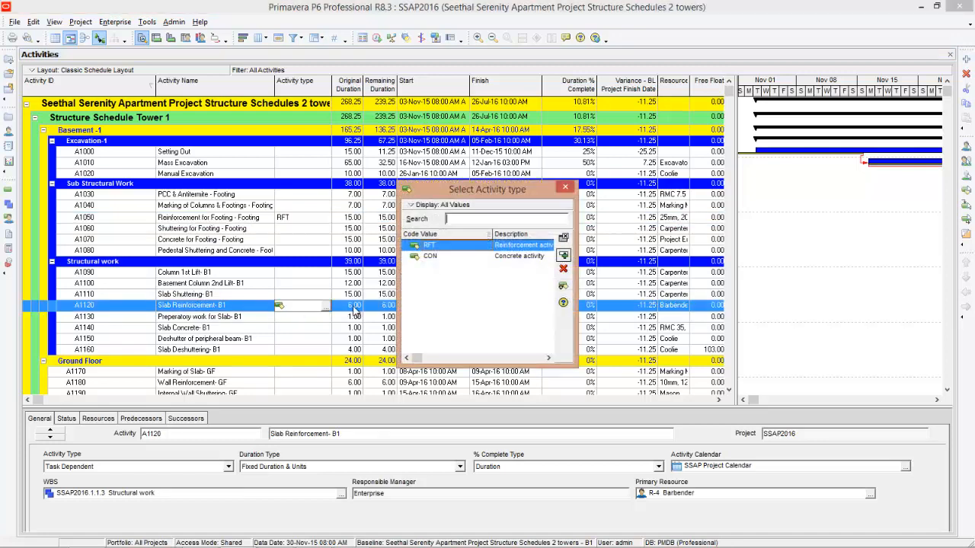
double_click(431, 245)
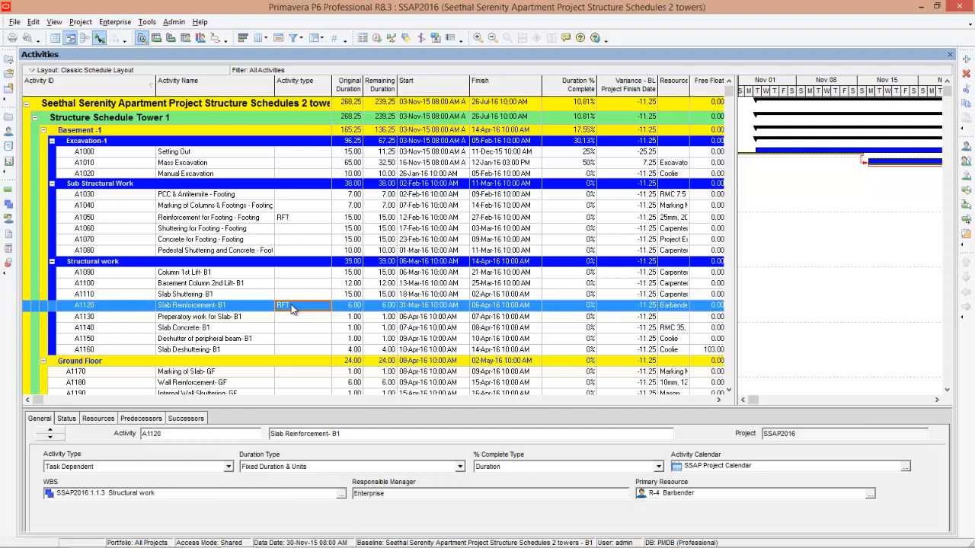
Step: Create a new activity filter and name it "reinforcement activities"
left_click(297, 40)
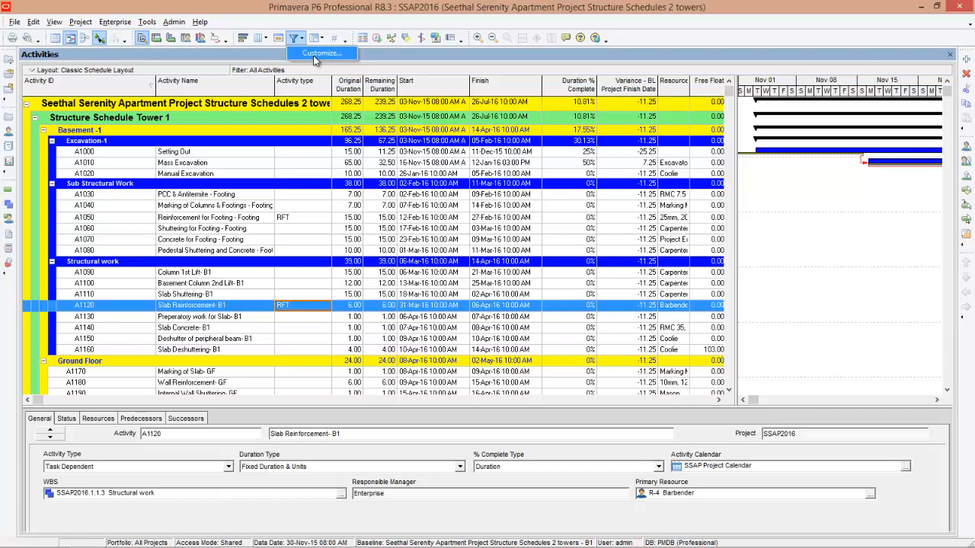
left_click(314, 55)
left_click(616, 220)
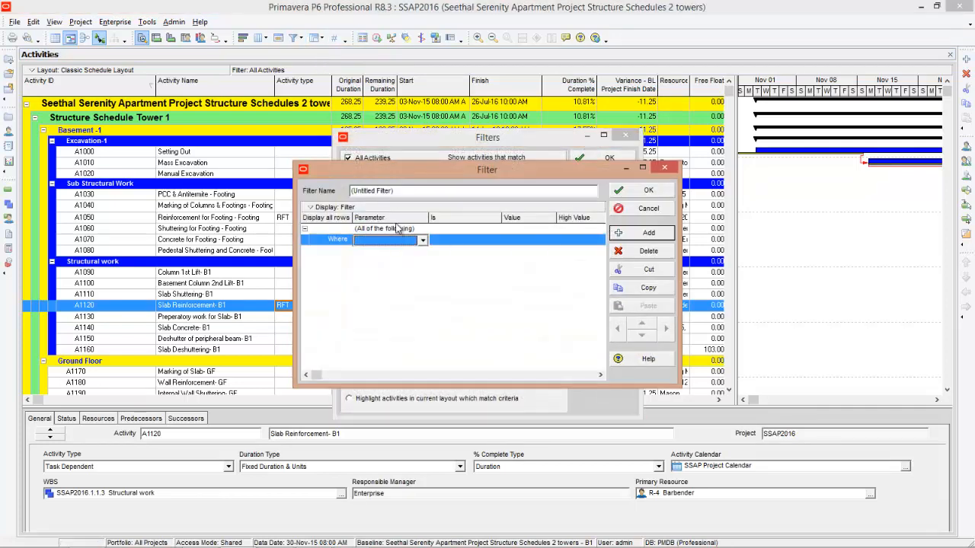
left_click(399, 191)
left_click_drag(404, 191, 329, 194)
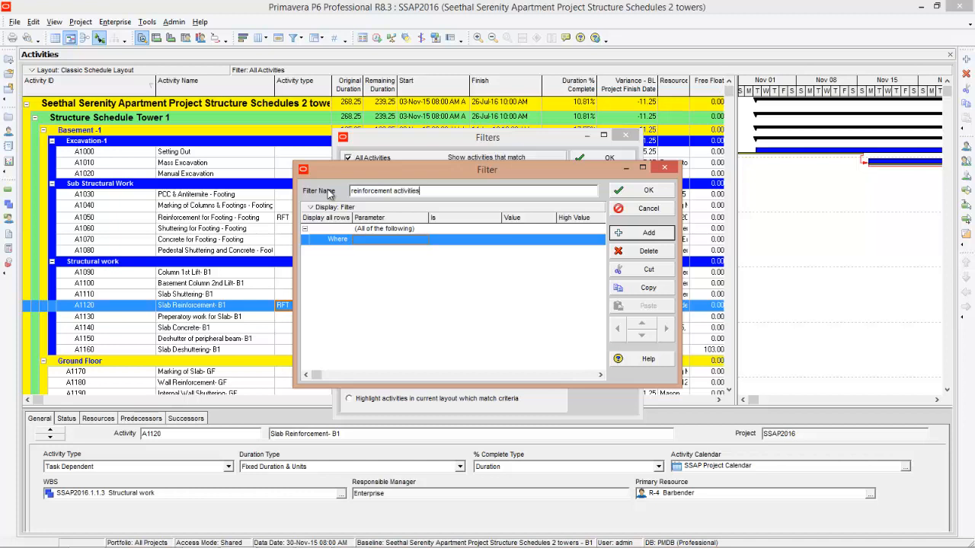
Step: Define the reinforcement filter's condition so that Activity Name contains "Reinforcement"
left_click(376, 242)
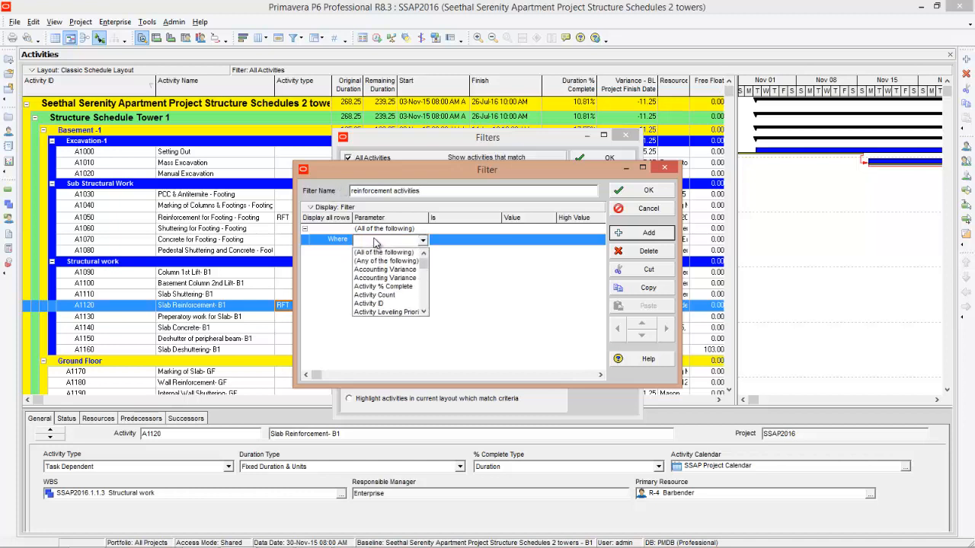
scroll(384, 282, "down", 2)
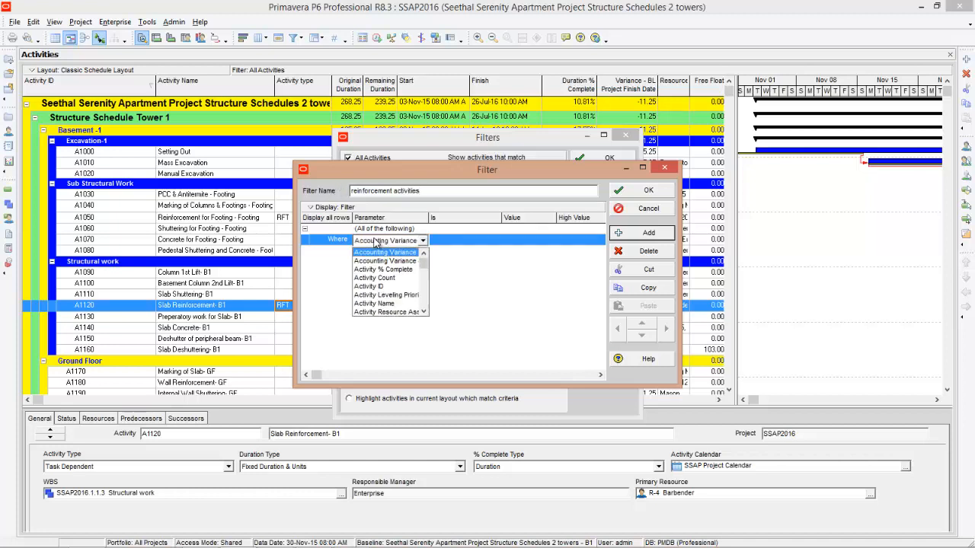
left_click(388, 304)
left_click(486, 241)
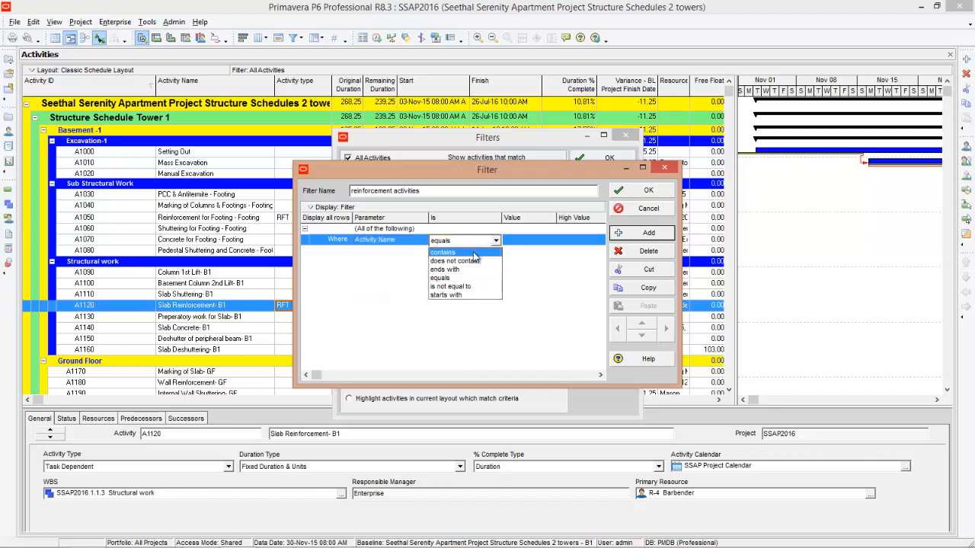
left_click(473, 252)
left_click(527, 241)
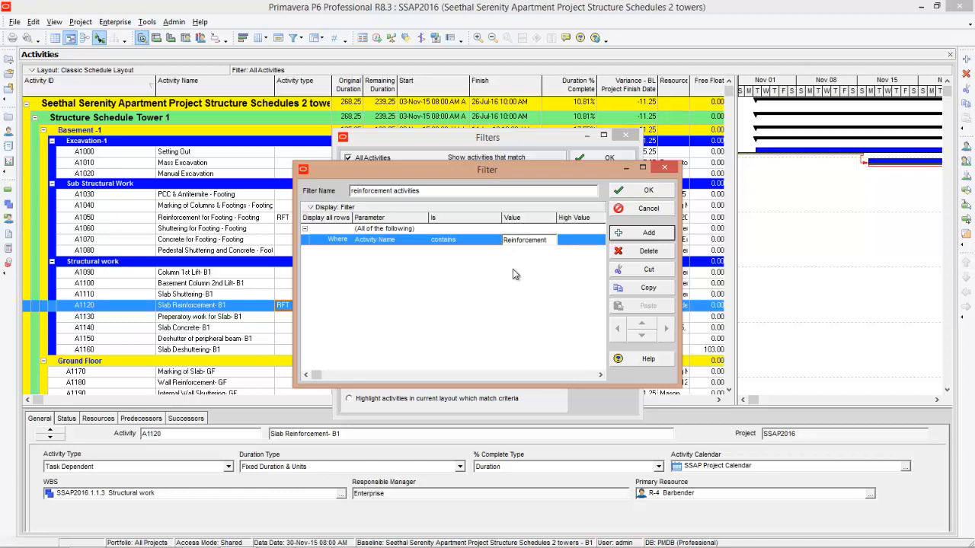
left_click(489, 284)
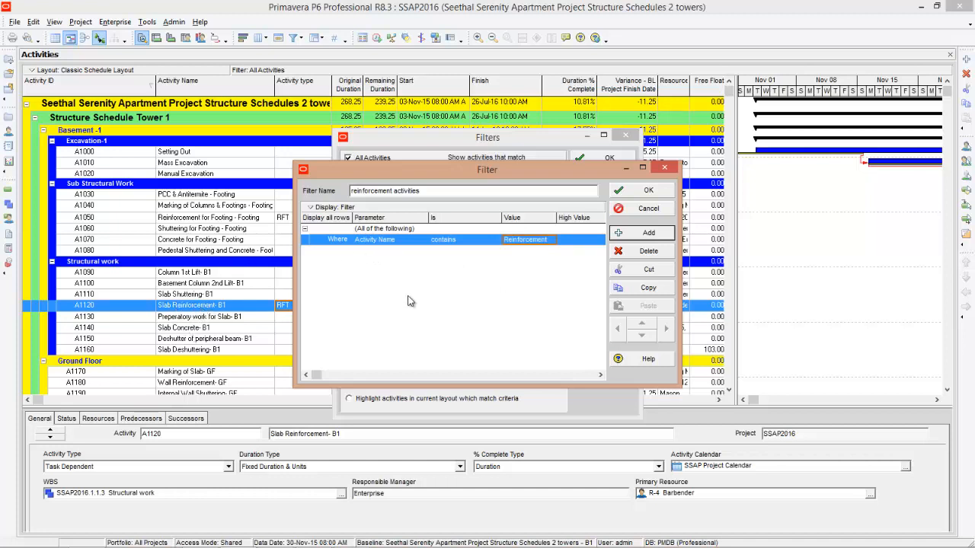
Step: Save the "reinforcement activities" filter and apply it to the schedule, replacing the activities shown in the current layout
left_click(648, 190)
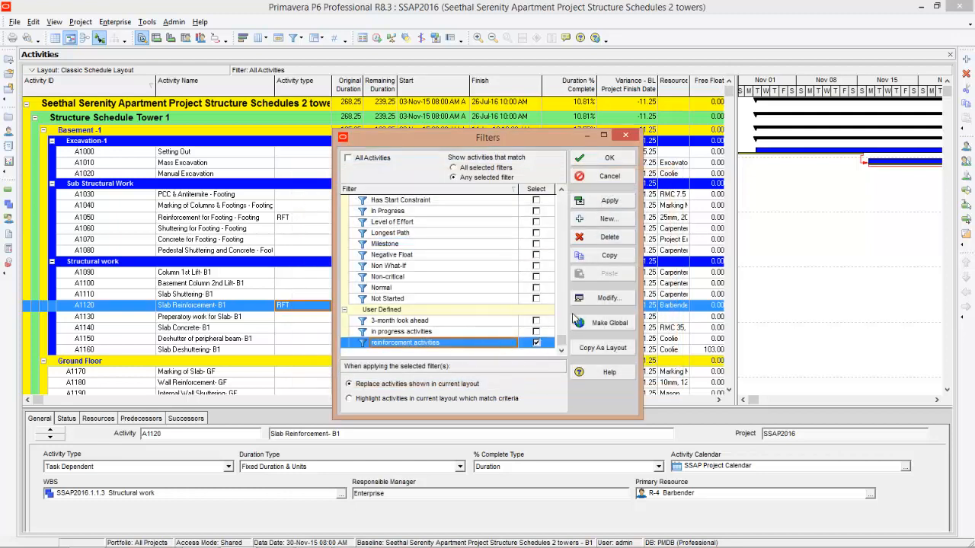
left_click(610, 200)
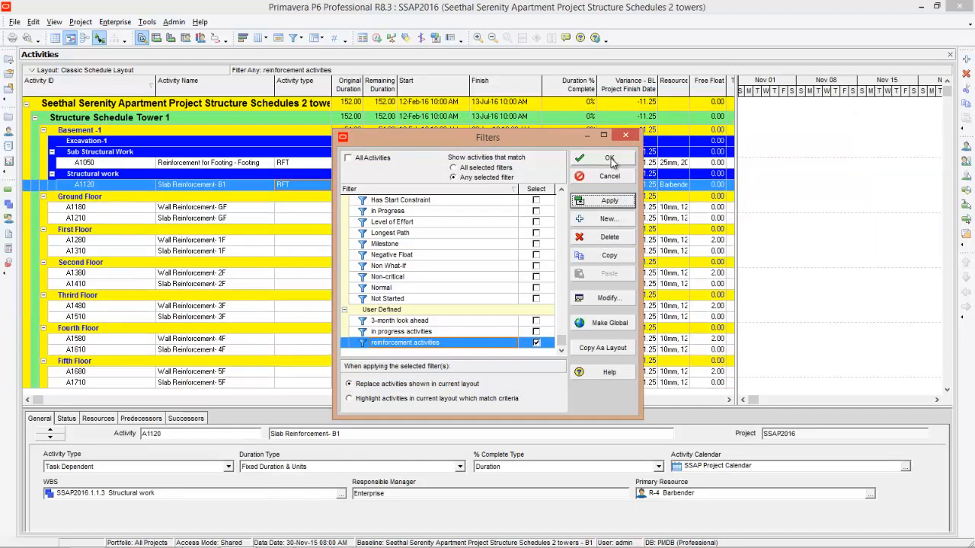
left_click(605, 158)
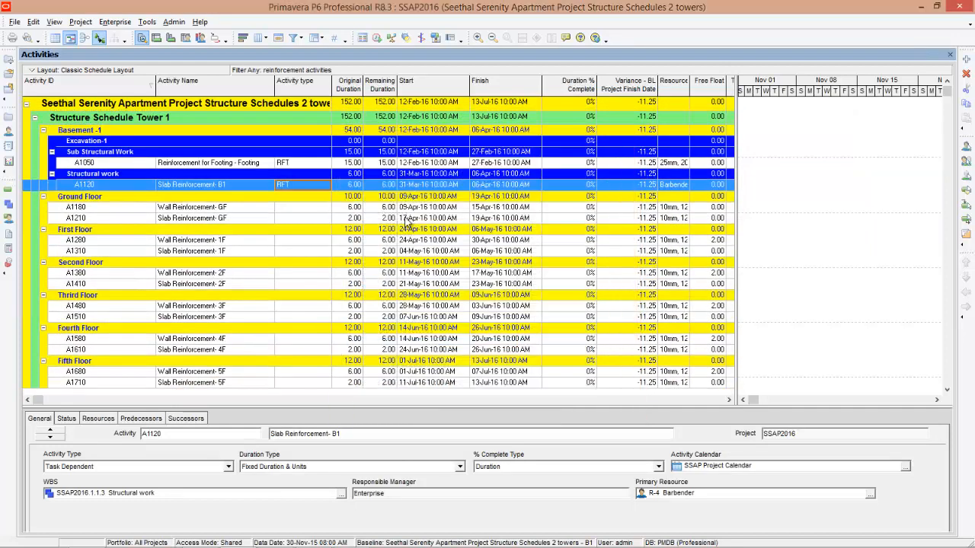
Step: Fill the RFT activity type down from A1120 Slab Reinforcement-B1 through A1710 Slab Reinforcement-5F
double_click(303, 185)
left_click(565, 188)
left_click(297, 384, "shift")
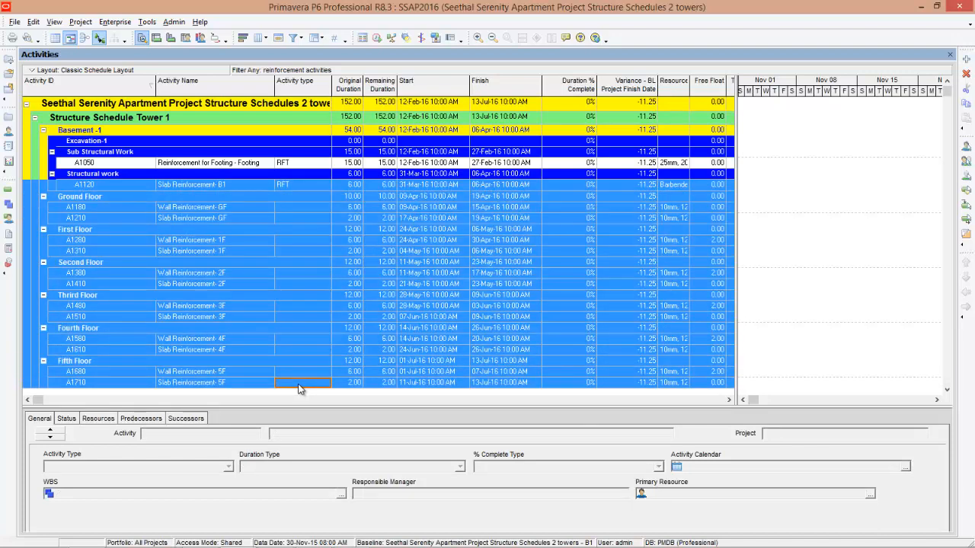
right_click(299, 387)
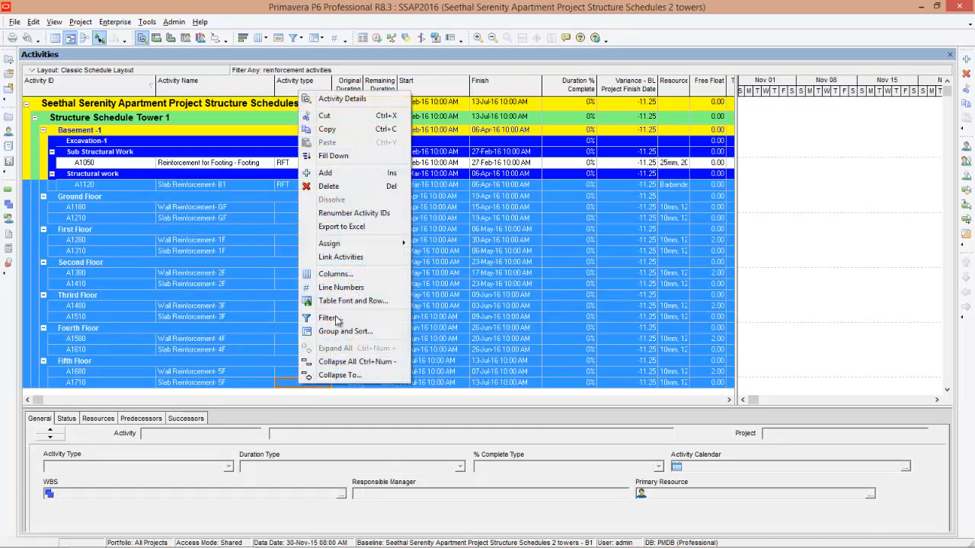
left_click(333, 156)
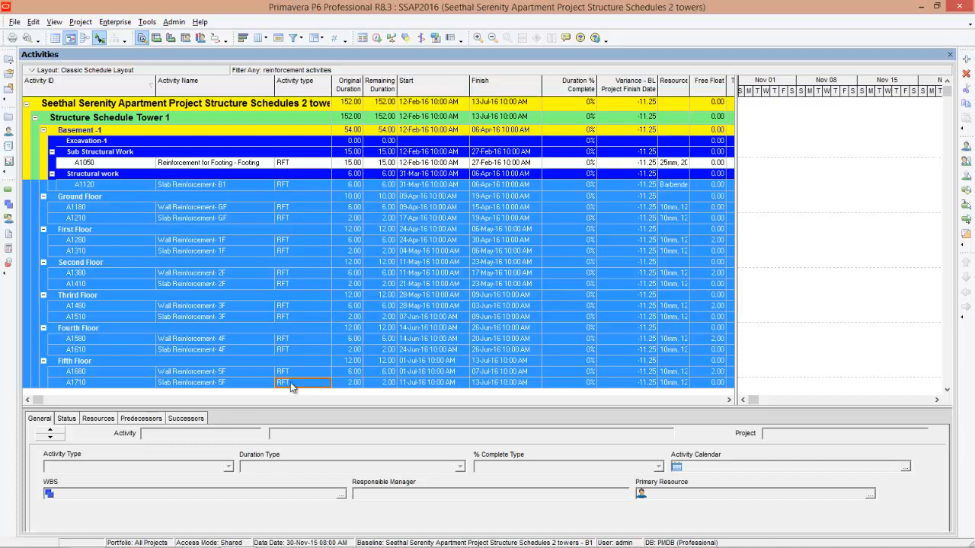
Step: Reset the activity filter to All Activities
left_click(298, 44)
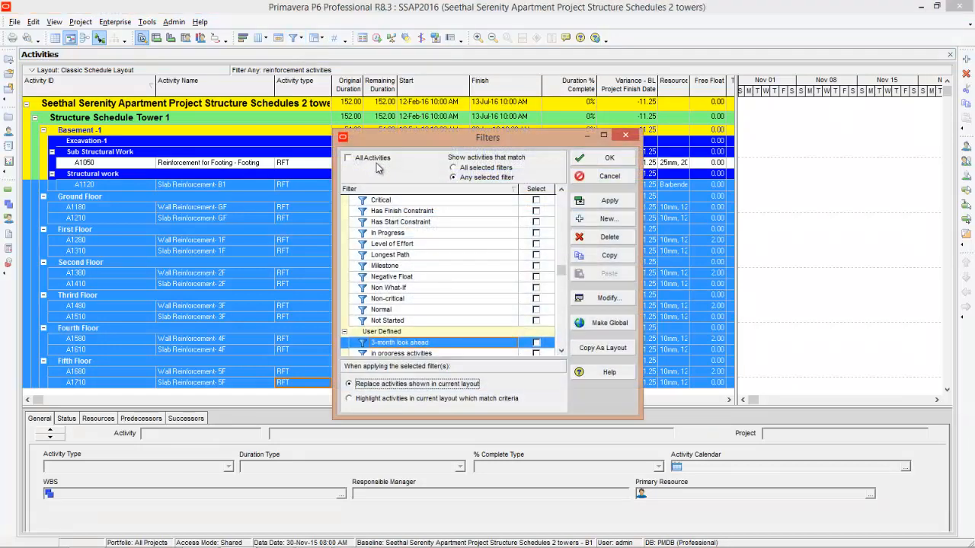
left_click(358, 159)
left_click(600, 160)
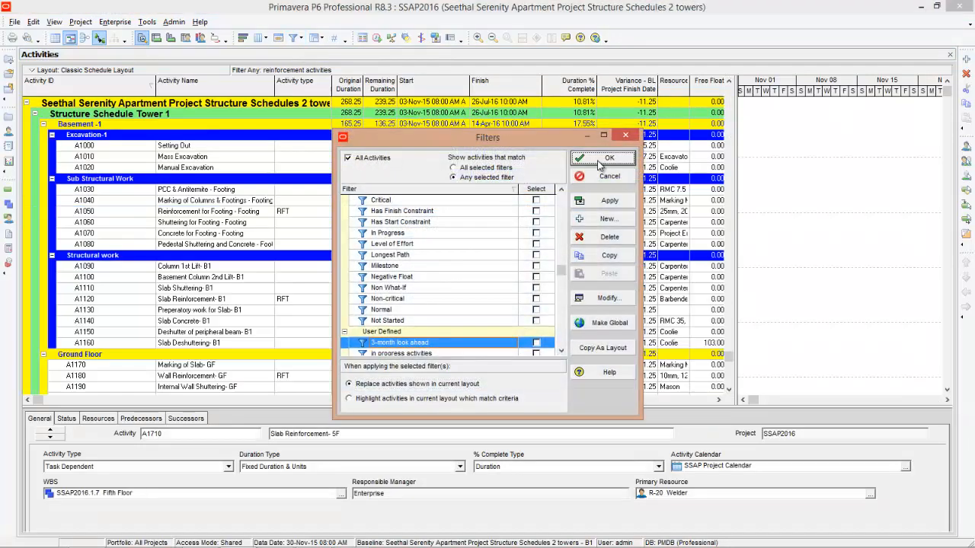
Step: Assign the CON activity type to activity A1070 Concrete for Footing
scroll(288, 214, "up", 12)
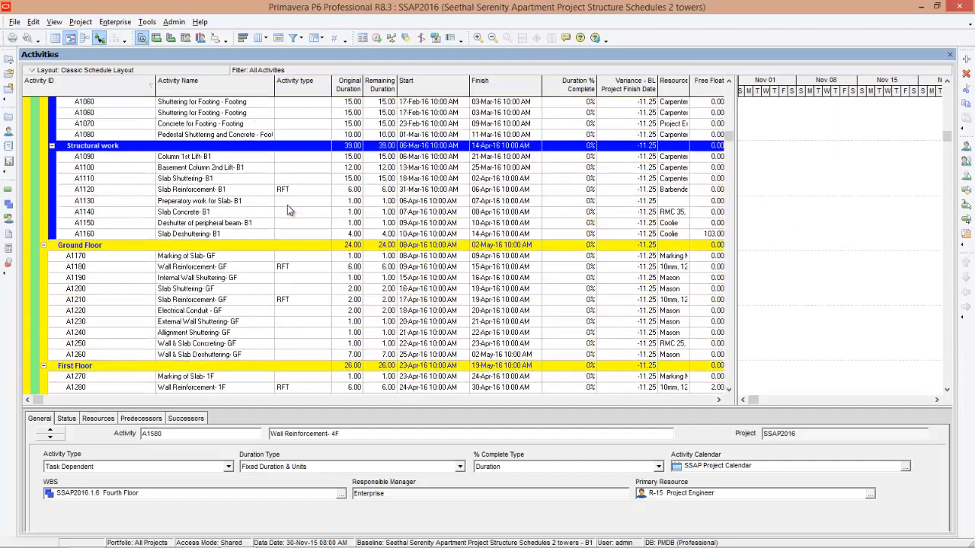
scroll(287, 205, "up", 5)
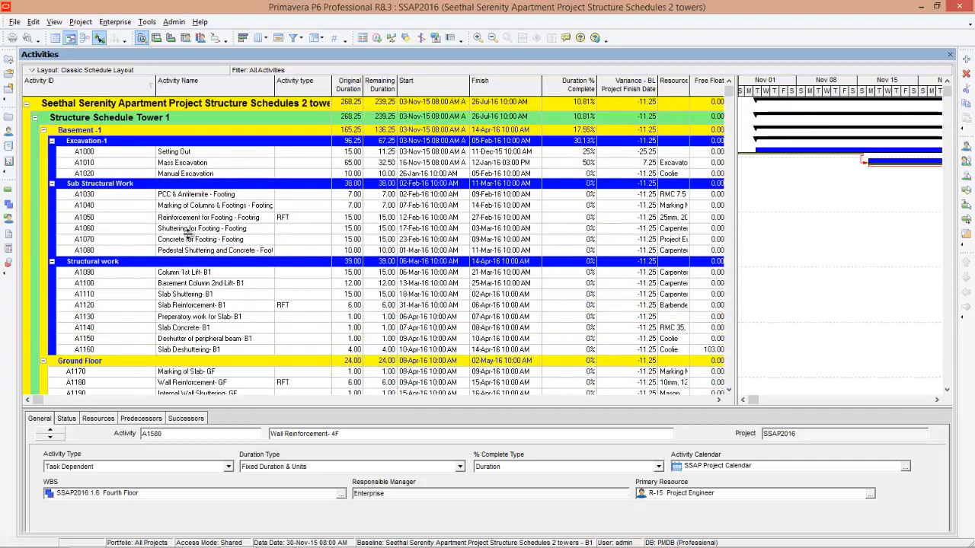
left_click(177, 242)
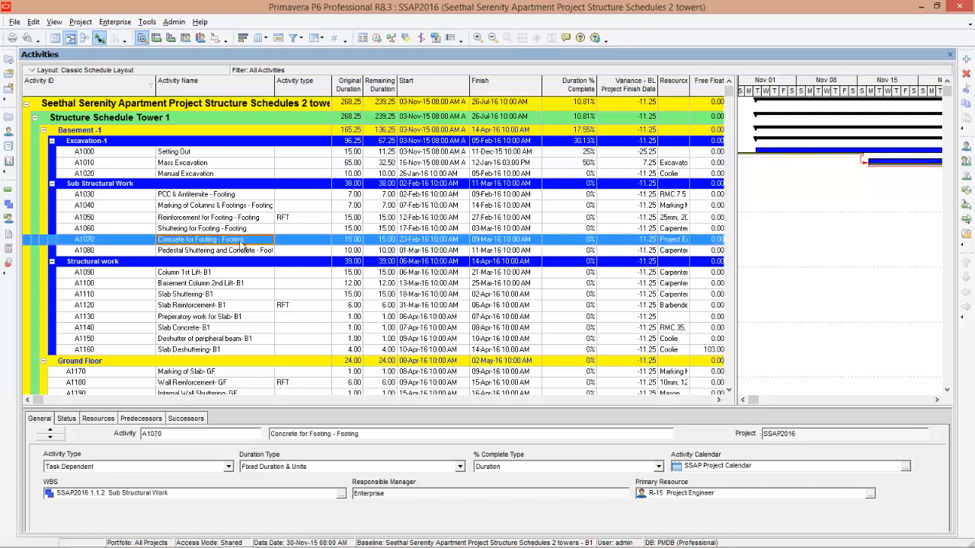
left_click(302, 243)
left_click(301, 243)
left_click(430, 256)
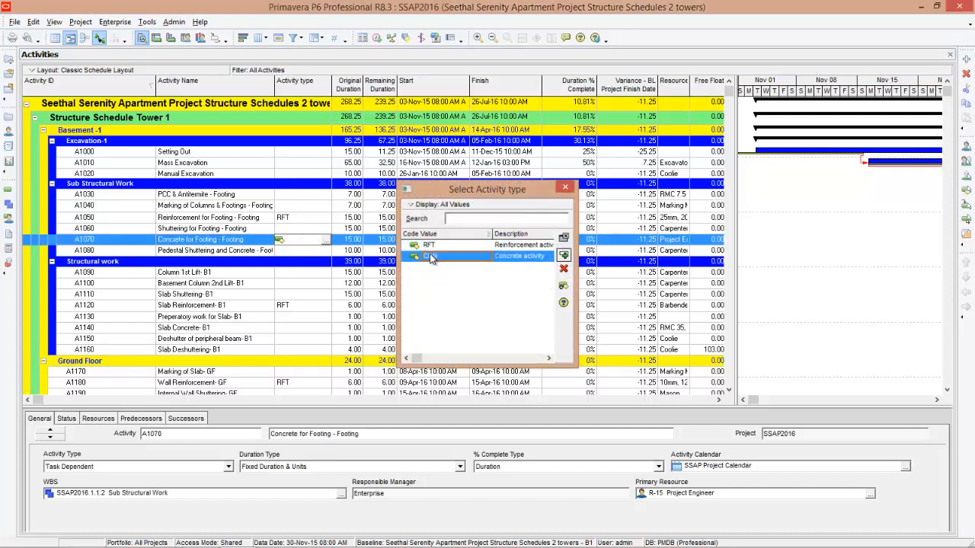
double_click(430, 257)
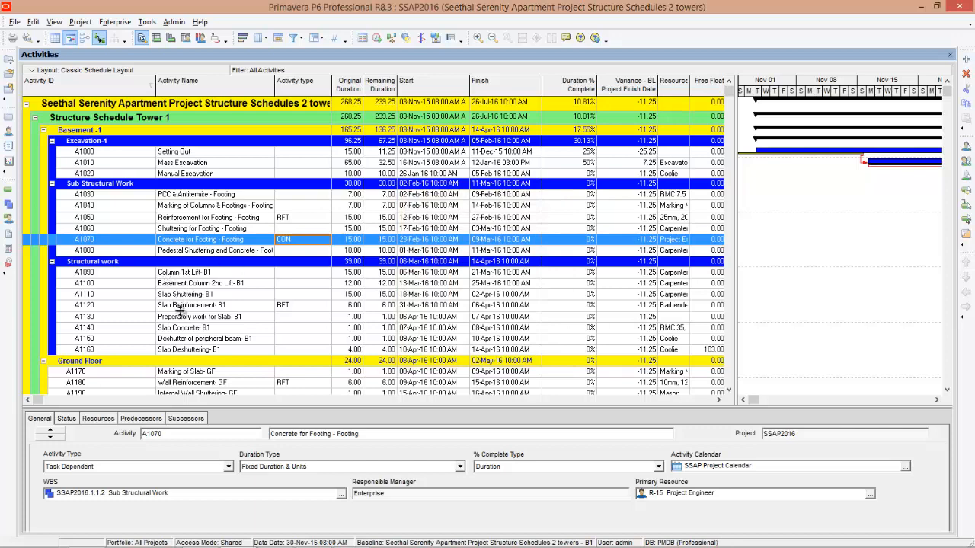
Step: Create a new activity filter with the condition that Activity Name contains "Concrete"
left_click(203, 328)
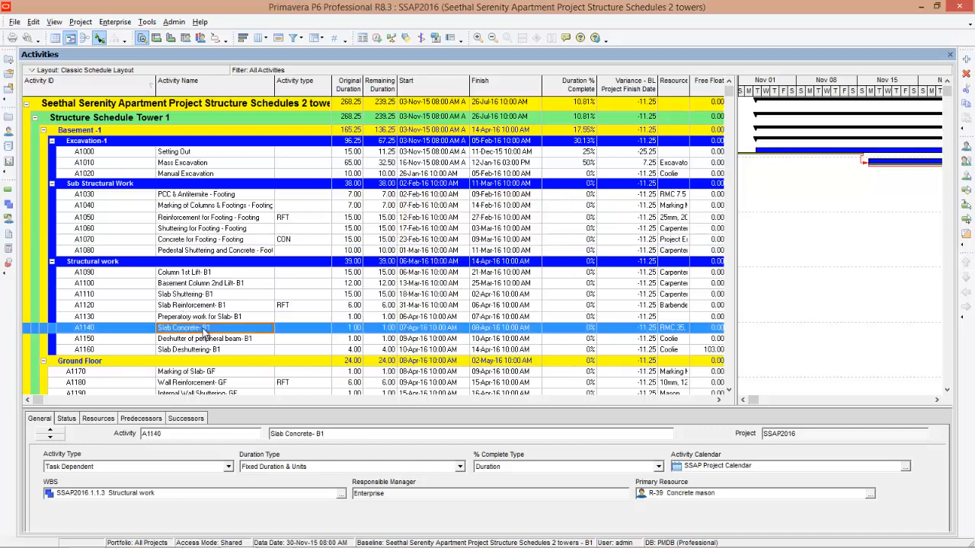
scroll(204, 335, "down", 2)
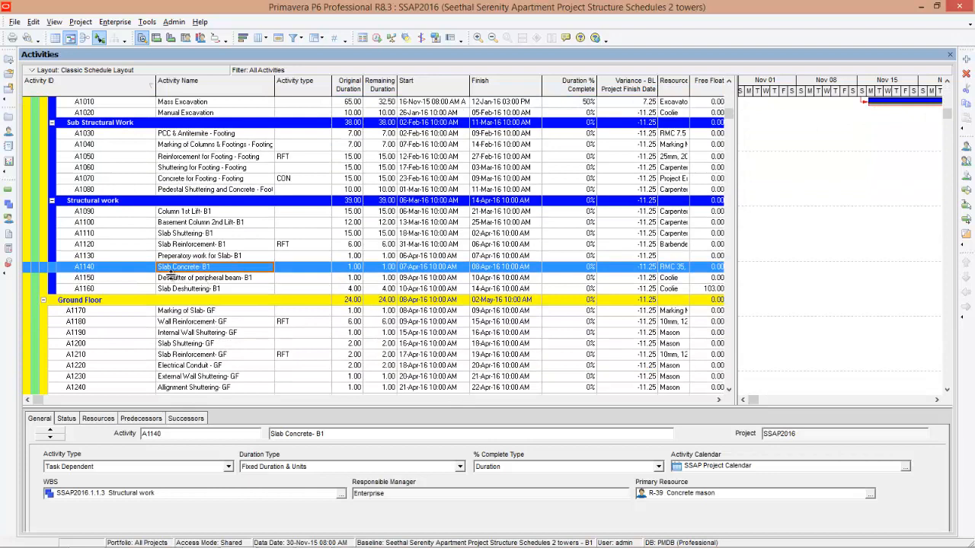
scroll(217, 298, "down", 1)
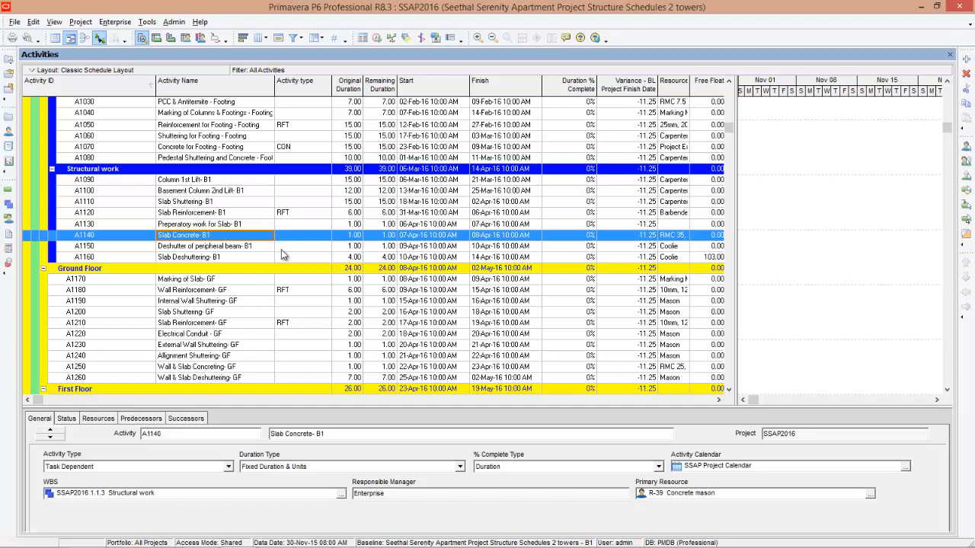
left_click(294, 39)
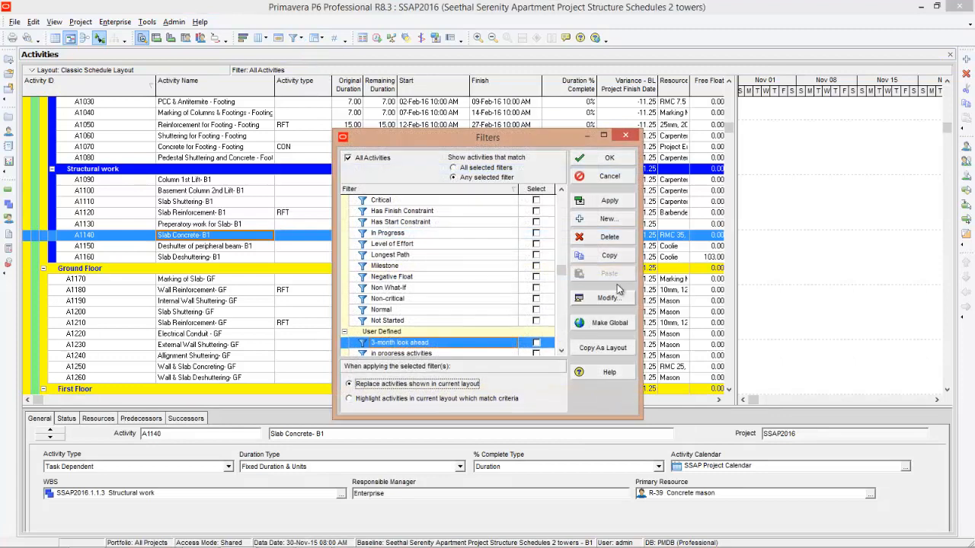
left_click(605, 218)
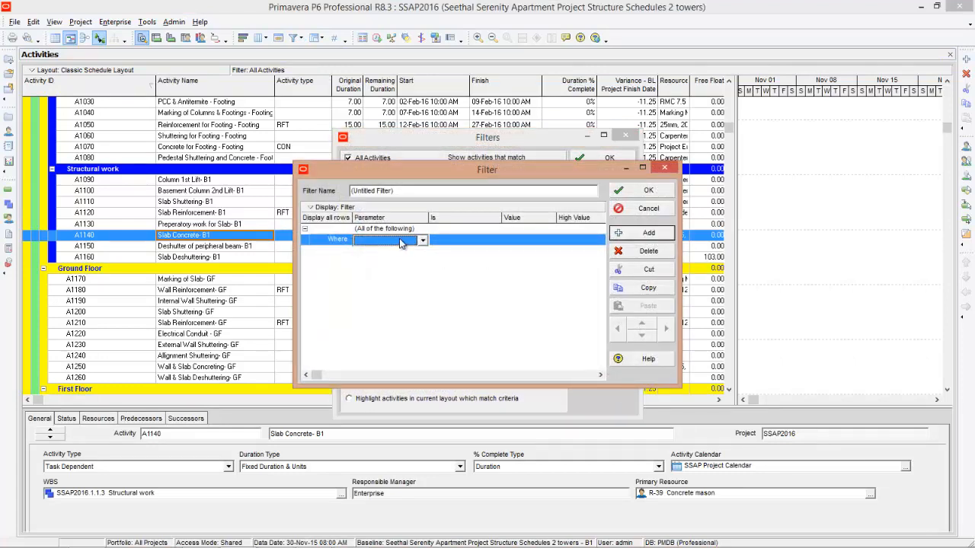
left_click(402, 242)
left_click(398, 303)
left_click(492, 241)
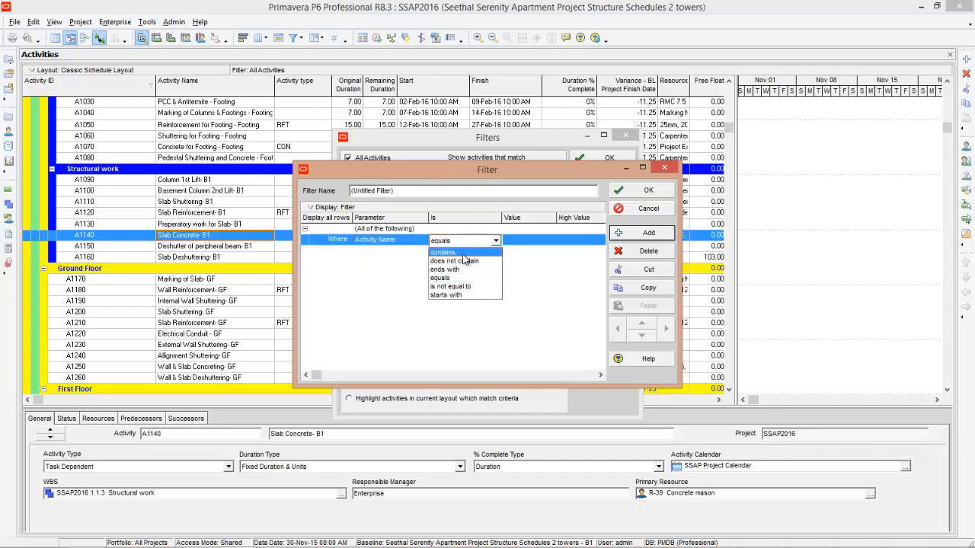
left_click(455, 252)
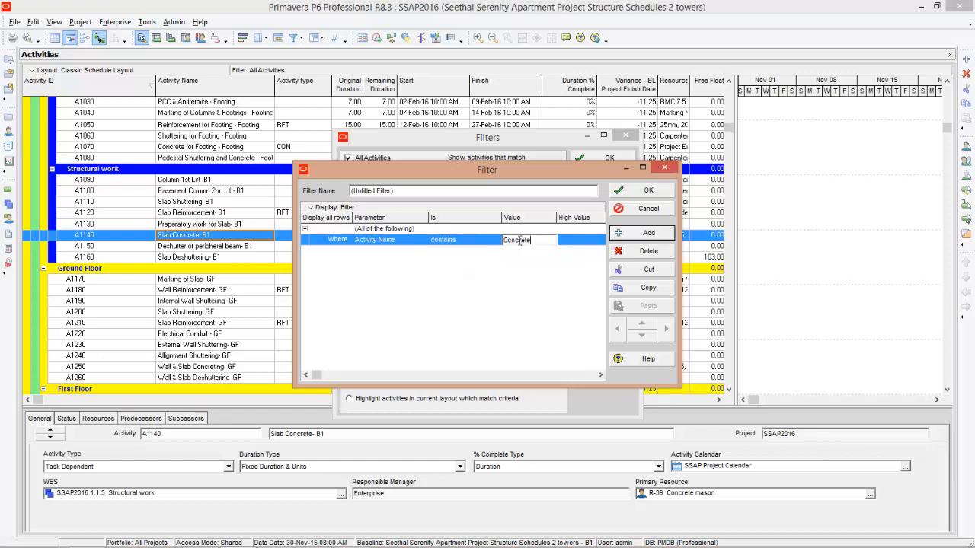
Step: Name the new filter "concrete", save it and apply it to the schedule
left_click_drag(393, 190, 316, 196)
type("concre")
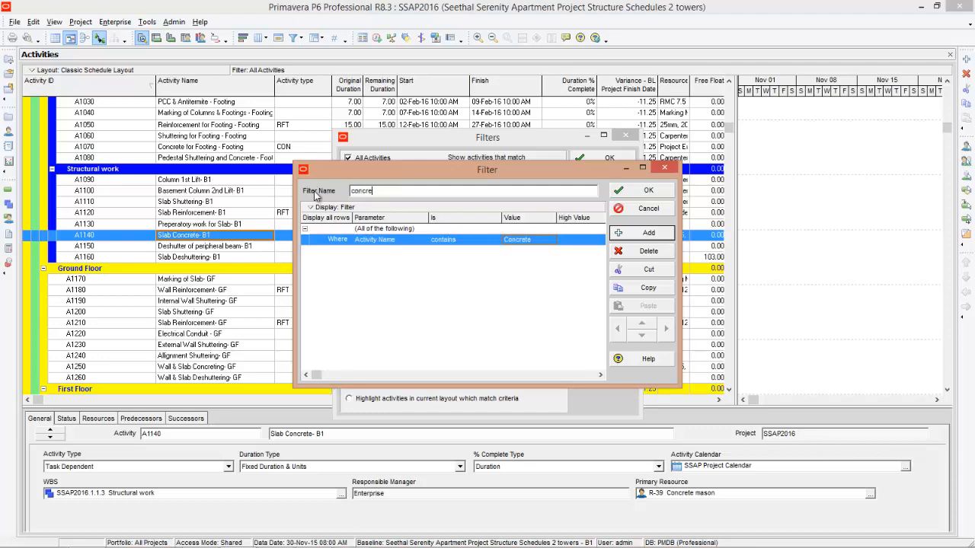
left_click(641, 192)
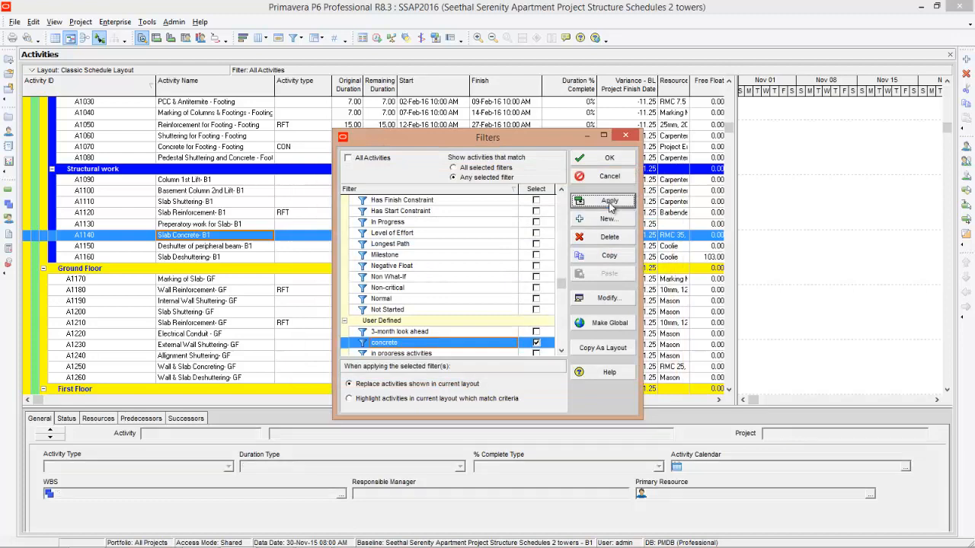
left_click(609, 201)
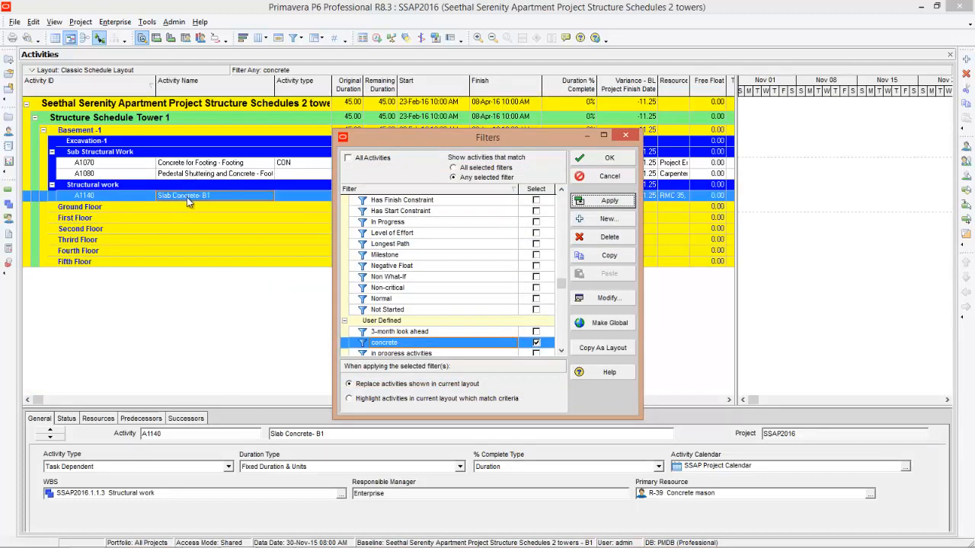
Step: Create another activity filter with the condition that Activity Name contains "concreting"
left_click(607, 219)
left_click(421, 240)
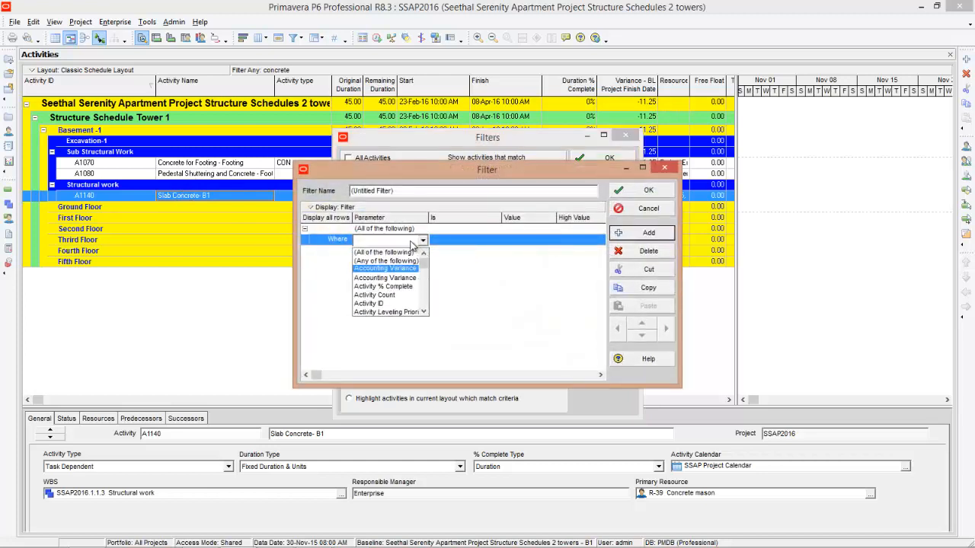
left_click(374, 303)
left_click(471, 241)
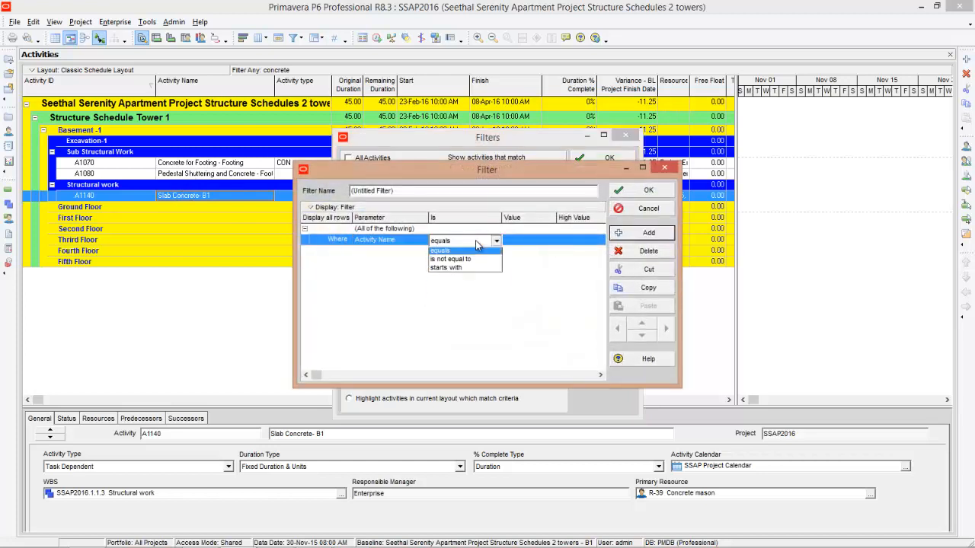
left_click(447, 252)
left_click(522, 240)
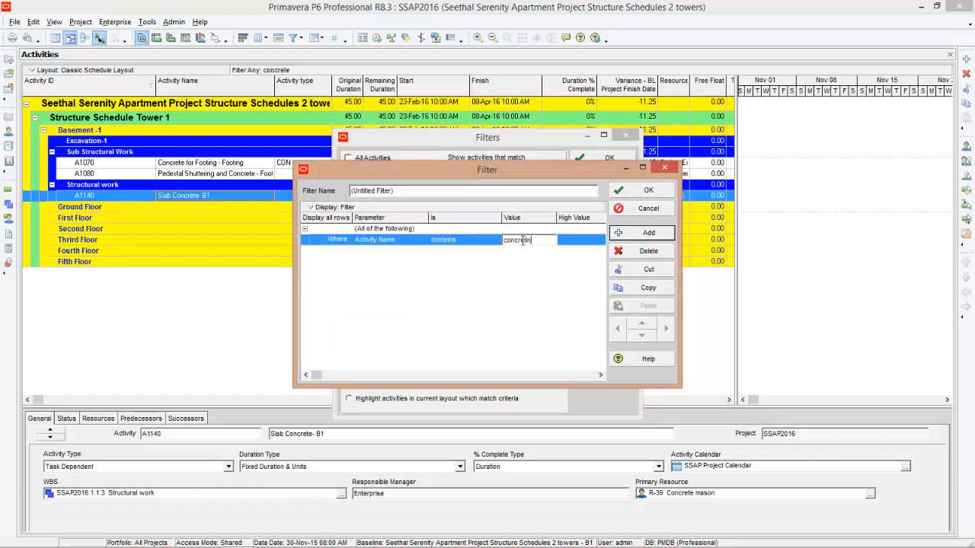
Step: Name the second filter "concreting", save it and apply it together with the concrete filter, matching any selected filter
left_click(369, 191)
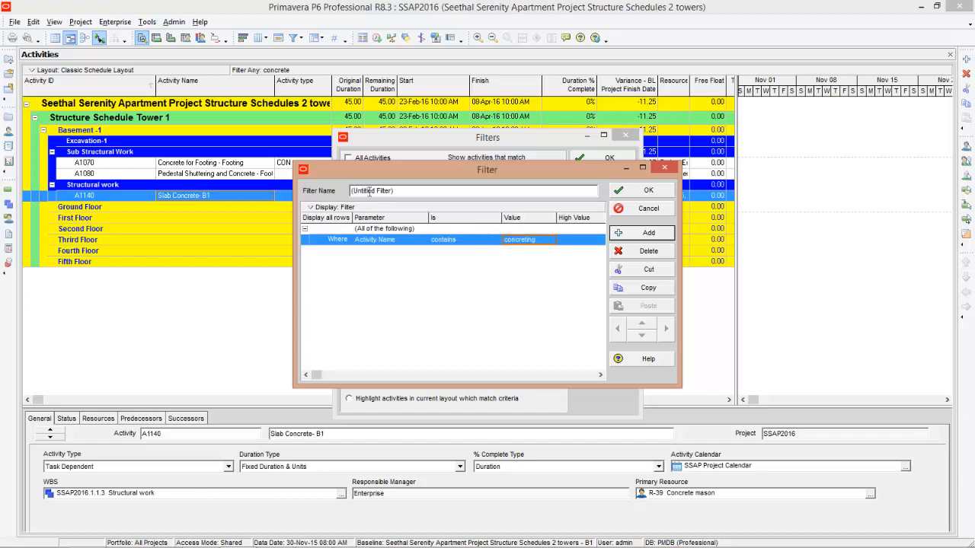
left_click_drag(407, 193, 294, 193)
type("concreting")
left_click(643, 190)
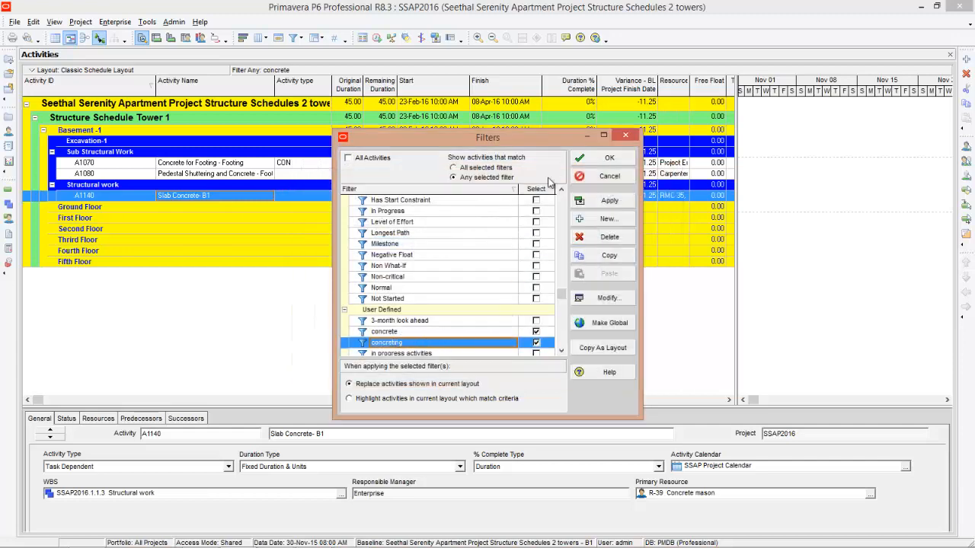
left_click(608, 201)
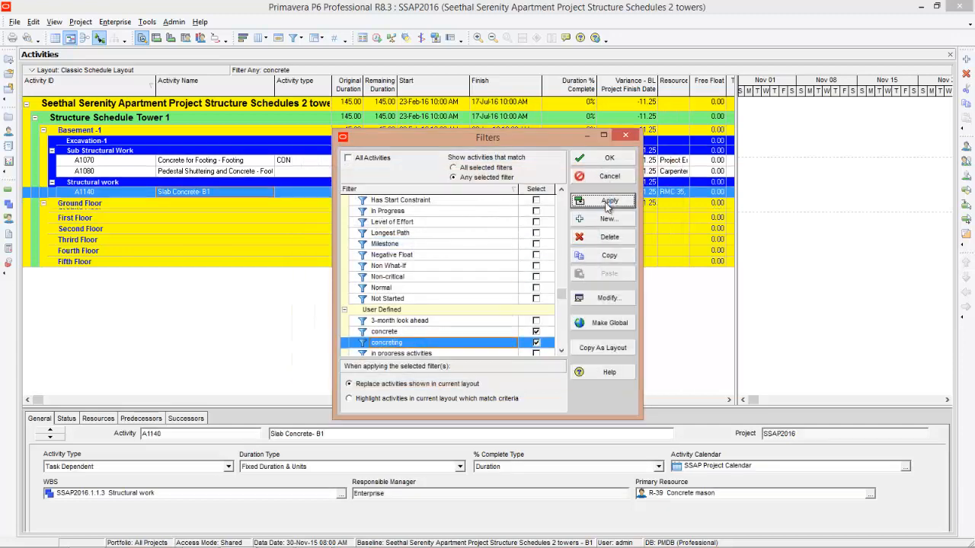
left_click(602, 158)
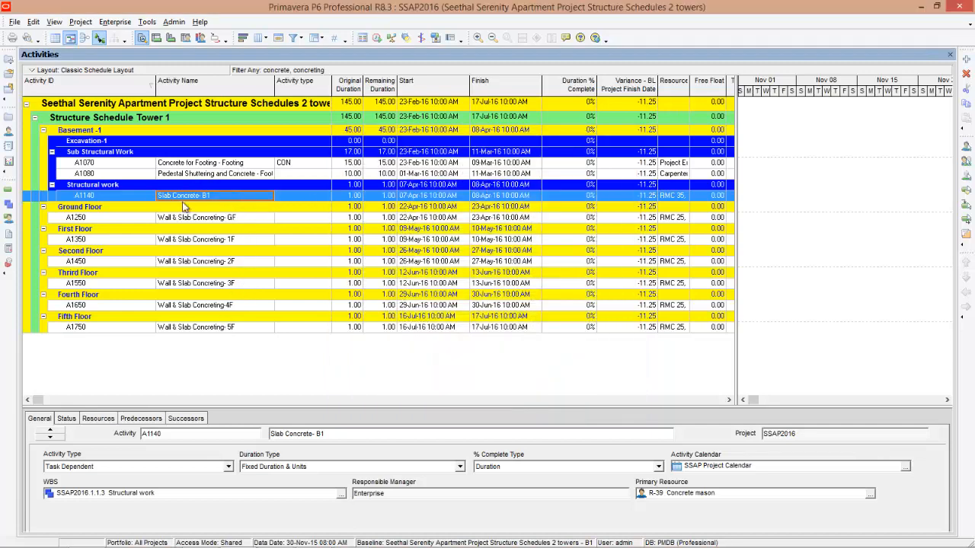
Step: Fill down the CON activity type from Concrete for Footing - Footing through Wall & Slab Concreting- 5F in the filtered list
left_click(300, 165)
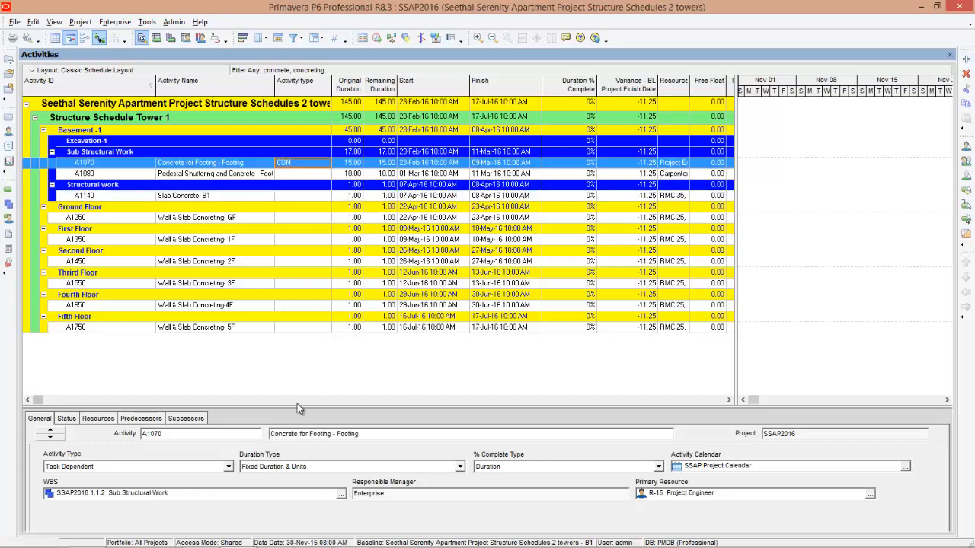
left_click(303, 328, "shift")
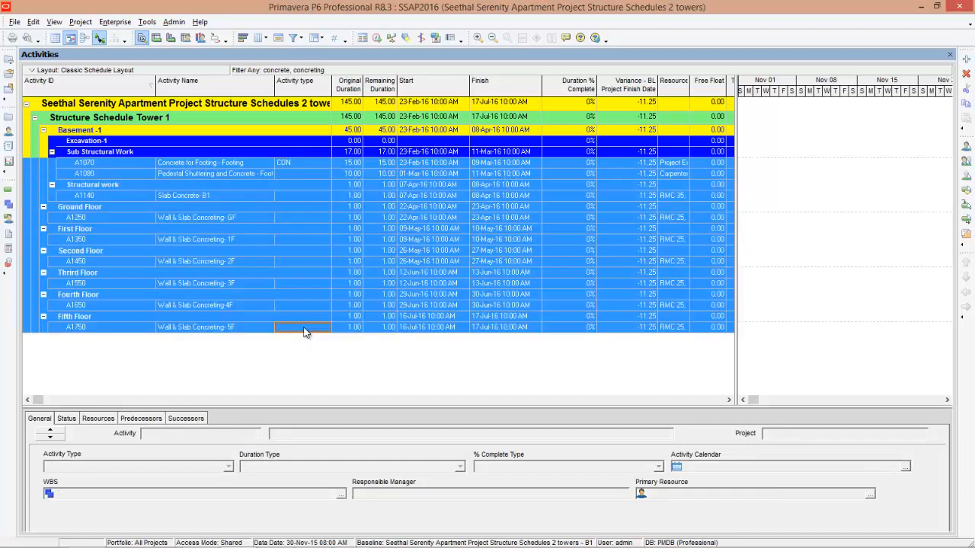
right_click(303, 332)
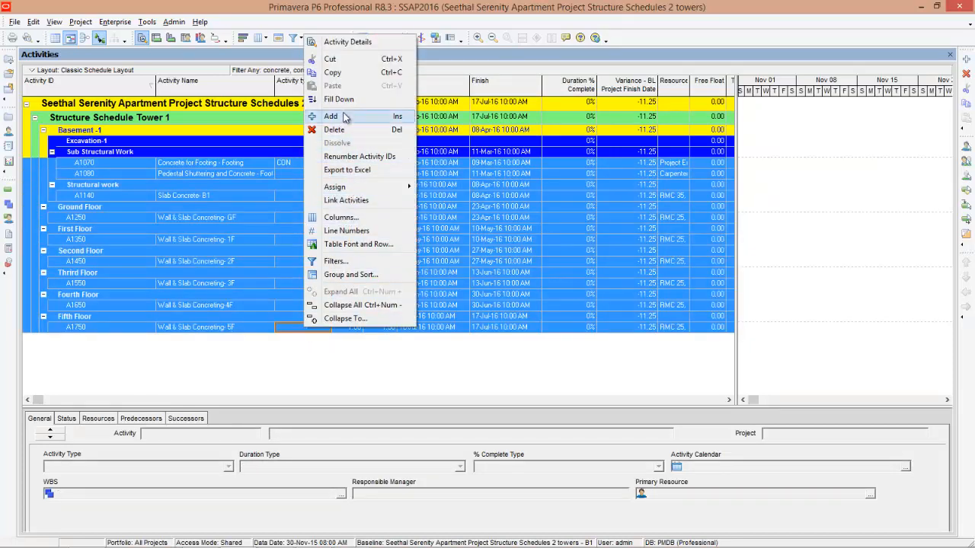
left_click(341, 100)
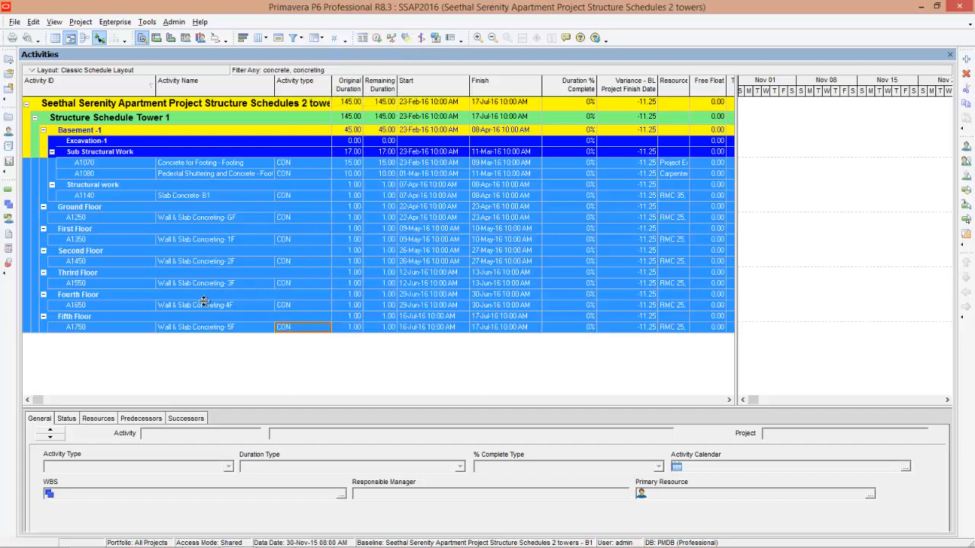
Step: Clear the concrete and concreting filters so that all activities are shown, and review the activity type assignments from the schedule's beginning
left_click(301, 42)
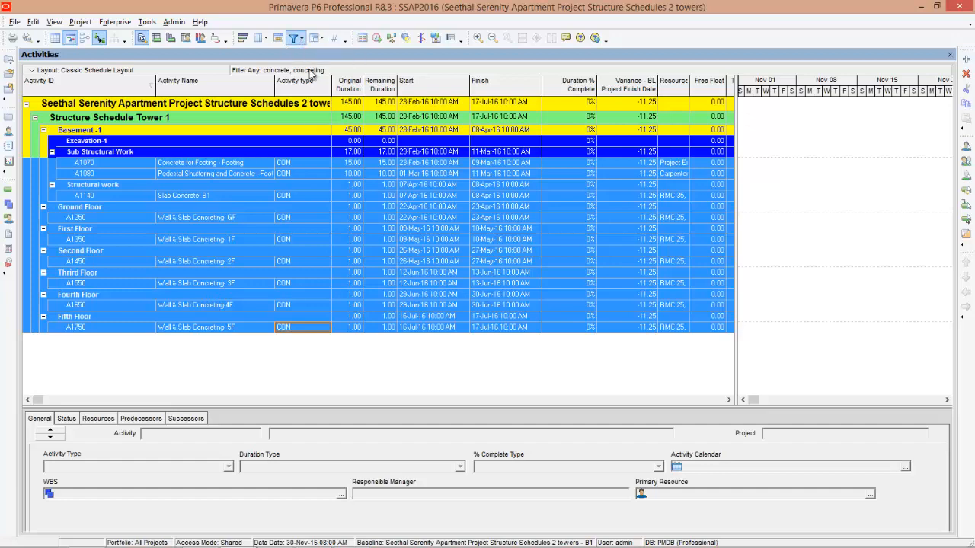
left_click(380, 160)
left_click(607, 158)
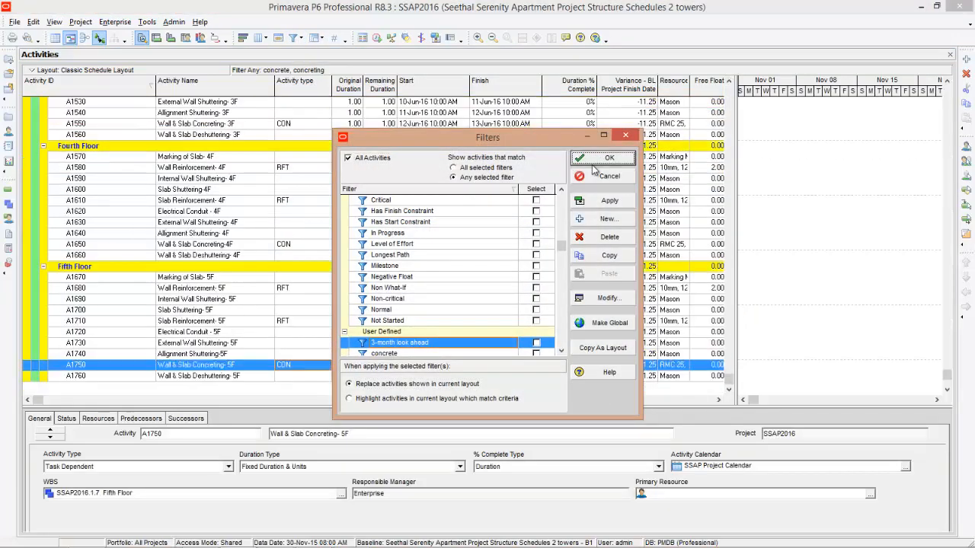
left_click(311, 259)
scroll(311, 260, "up", 10)
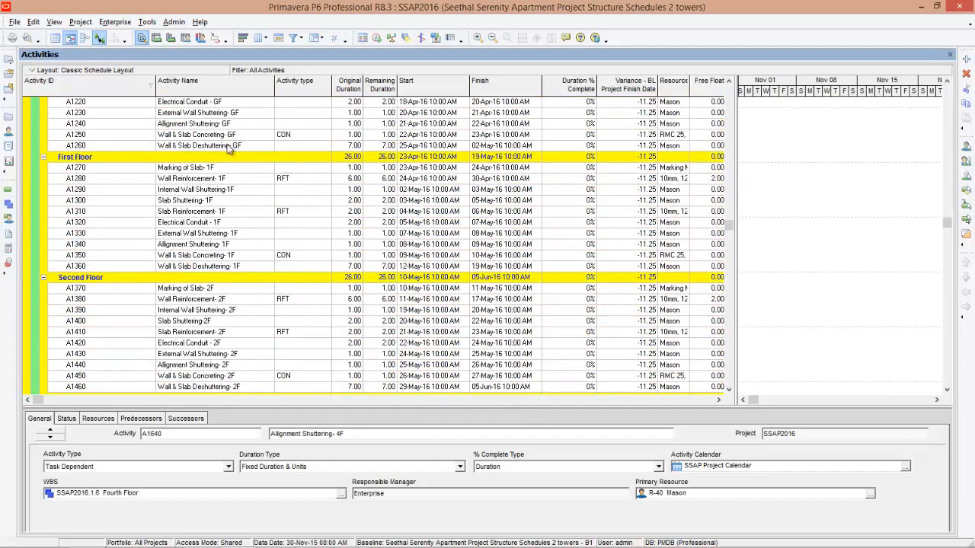
scroll(311, 231, "up", 10)
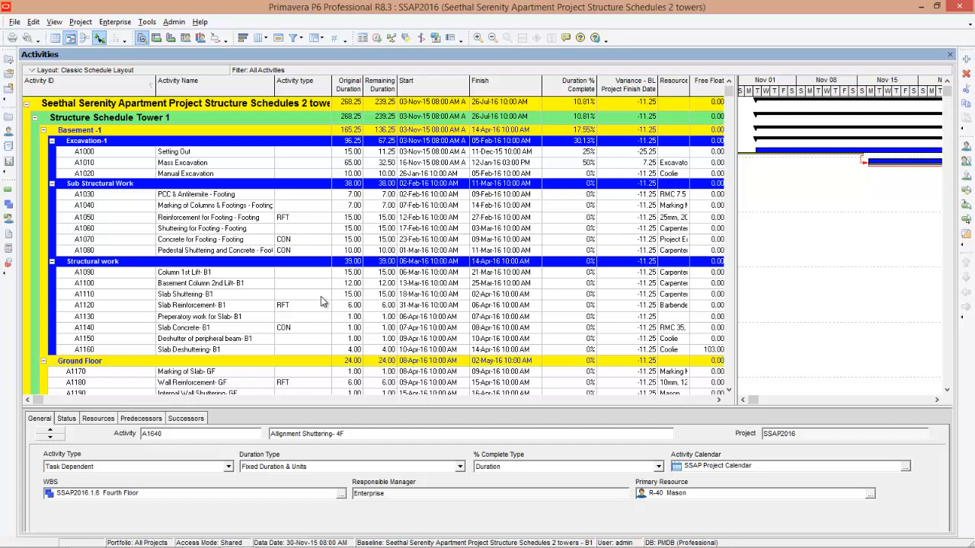
Step: Group the schedule by the Activity type code and review the Reinforcement activity, Concrete activity and No Activity type bands
right_click(321, 231)
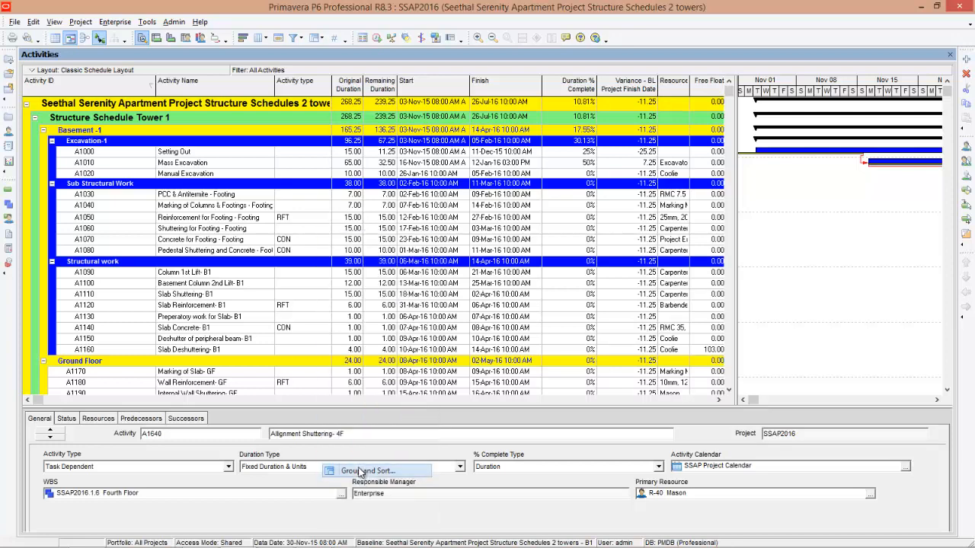
left_click(346, 471)
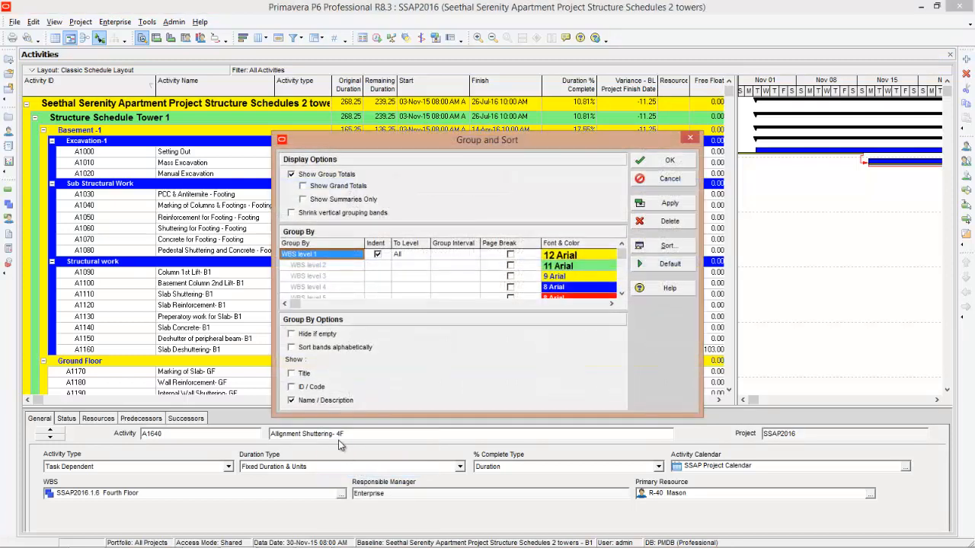
left_click(323, 258)
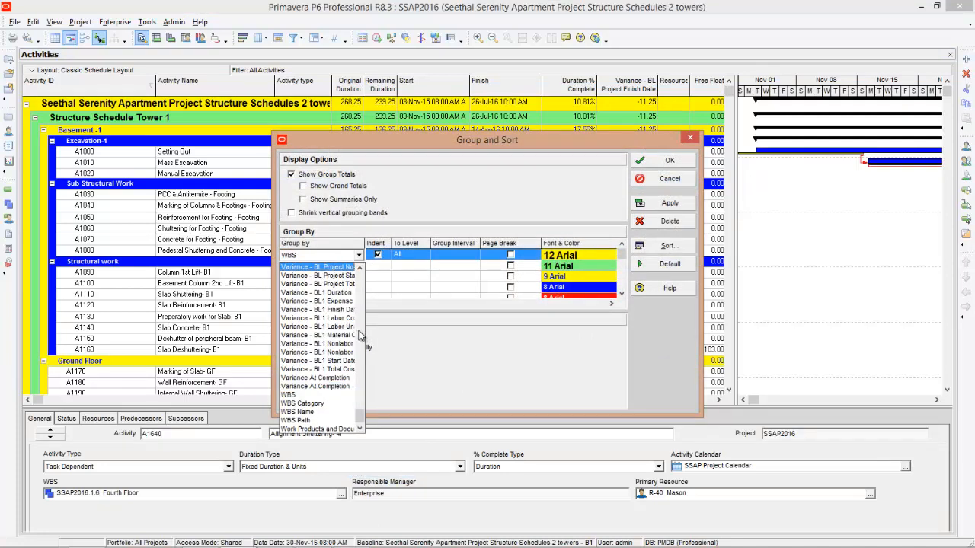
key("a")
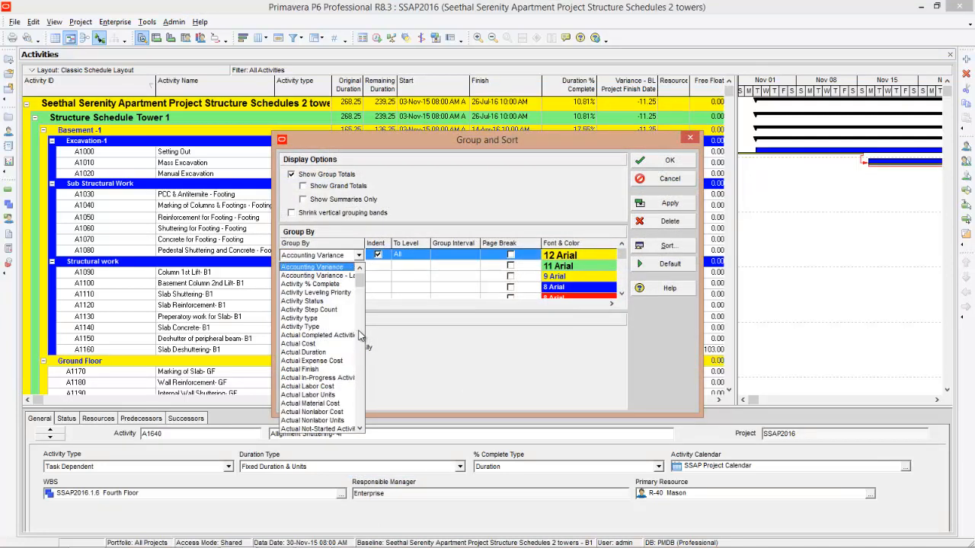
left_click(314, 329)
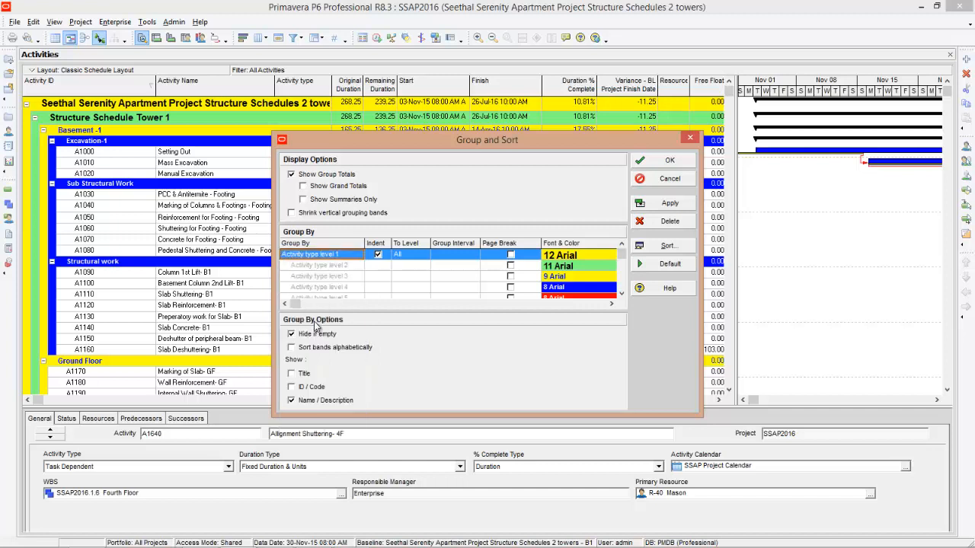
left_click(667, 206)
left_click(670, 161)
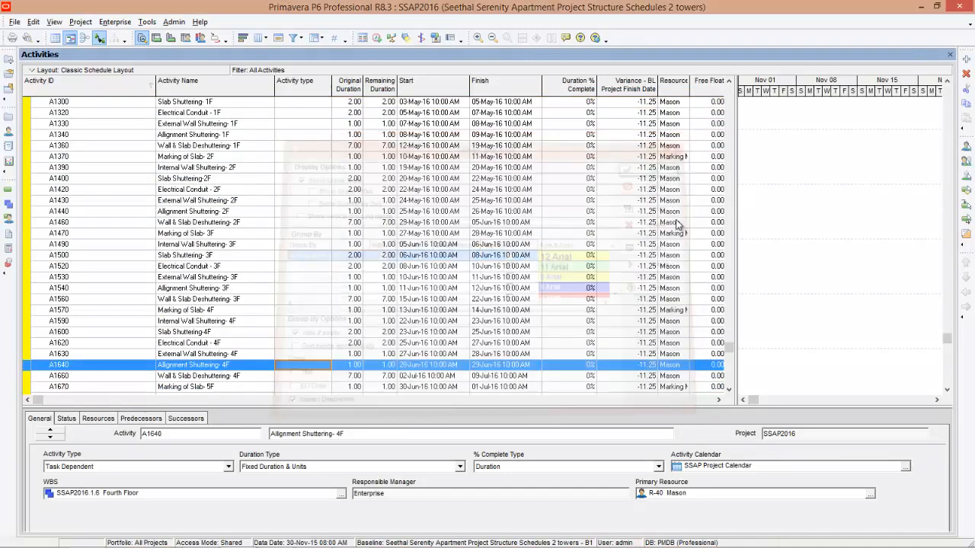
left_click_drag(728, 348, 716, 62)
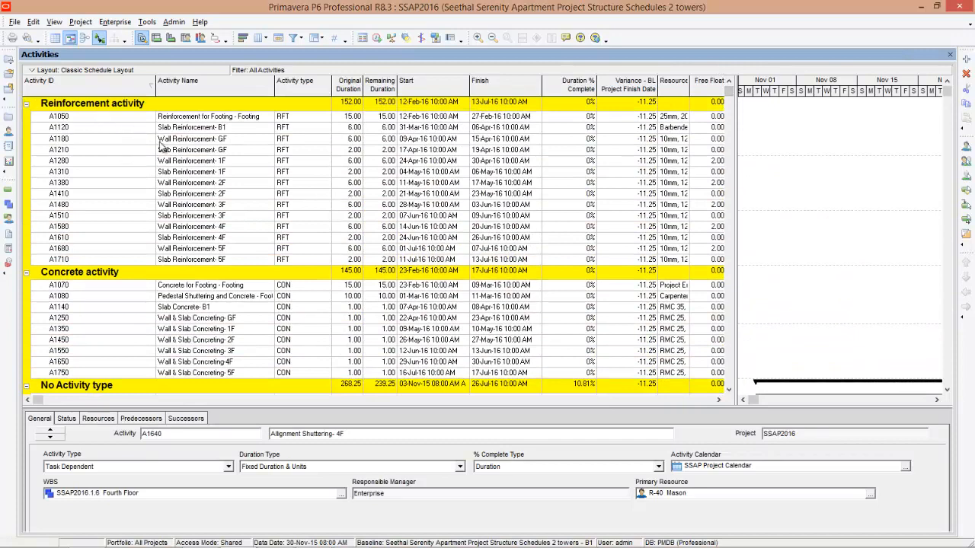
left_click(92, 110)
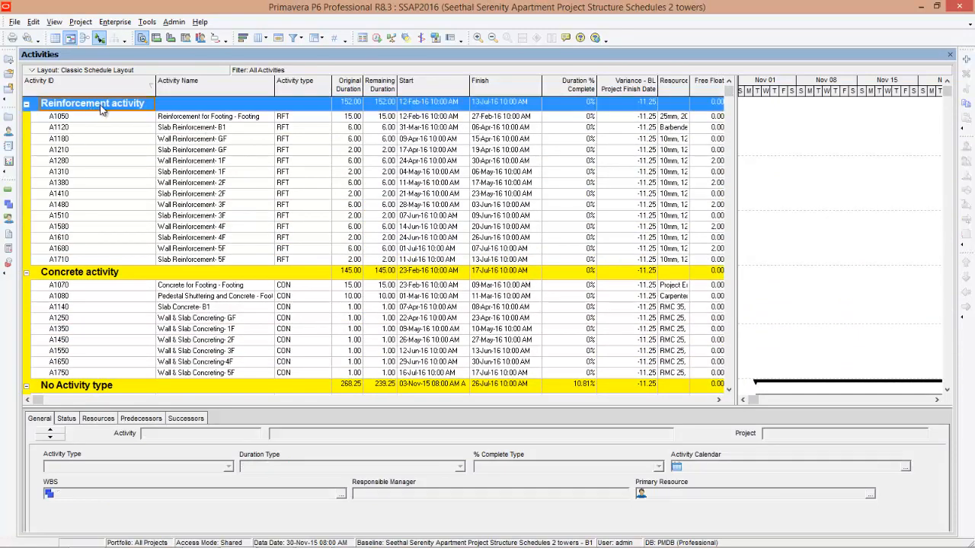
left_click(89, 275)
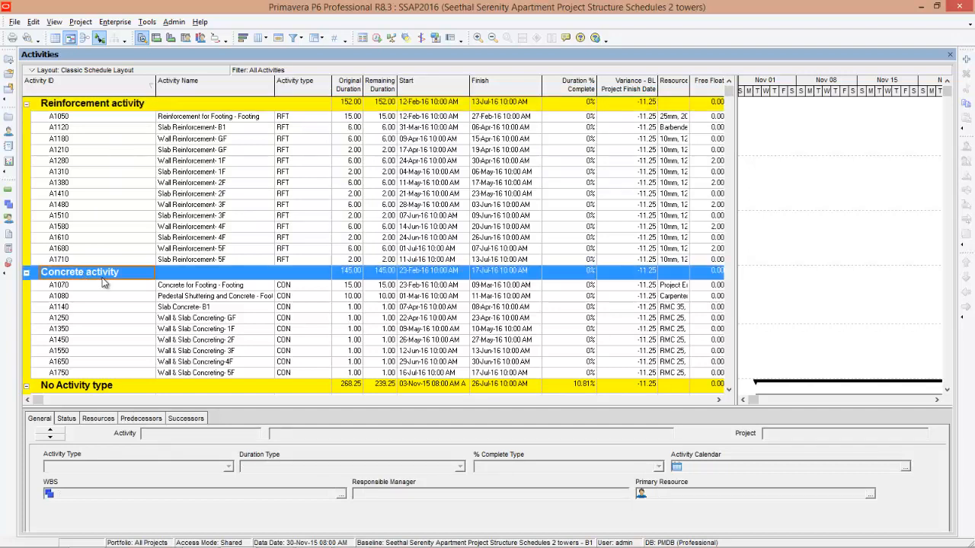
scroll(116, 347, "down", 2)
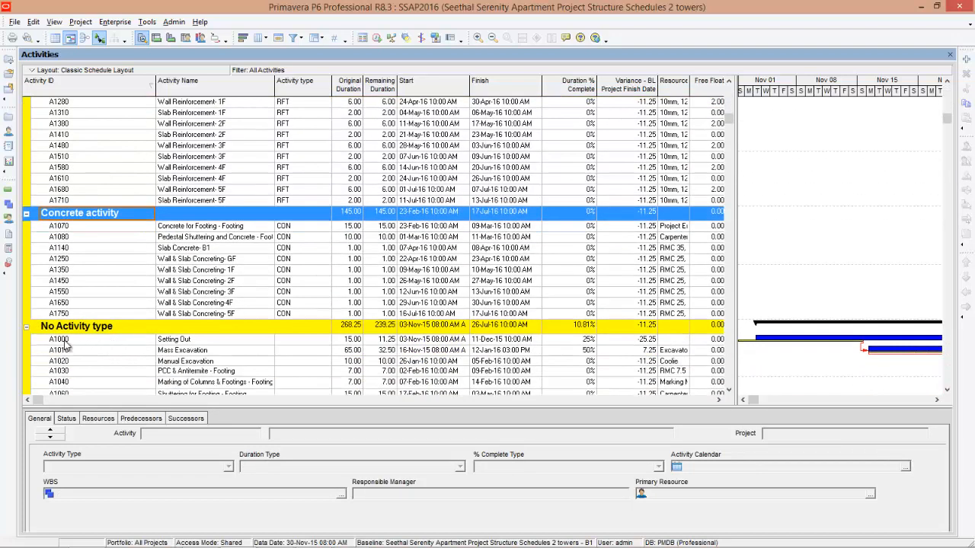
scroll(65, 345, "up", 2)
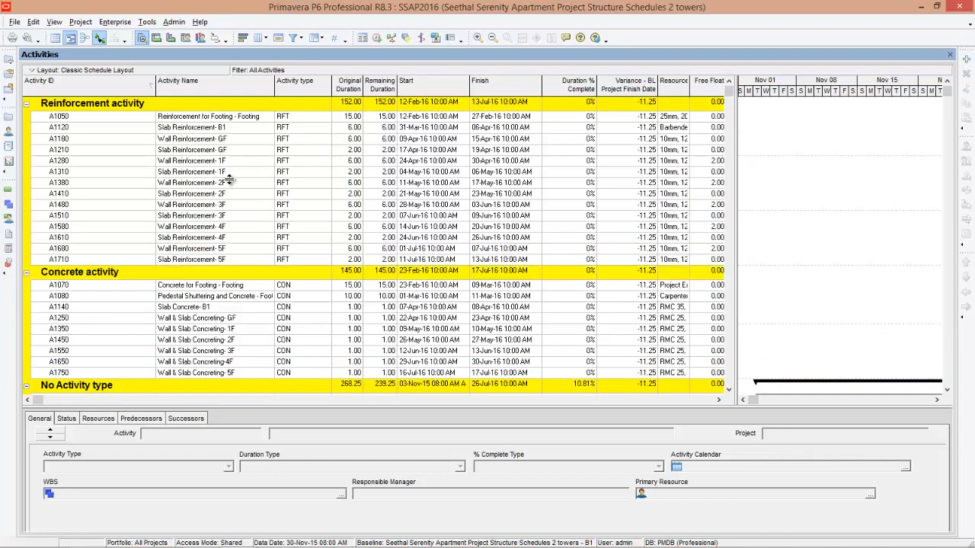
Step: Group the schedule by WBS again and return to the beginning of the activity list
right_click(230, 188)
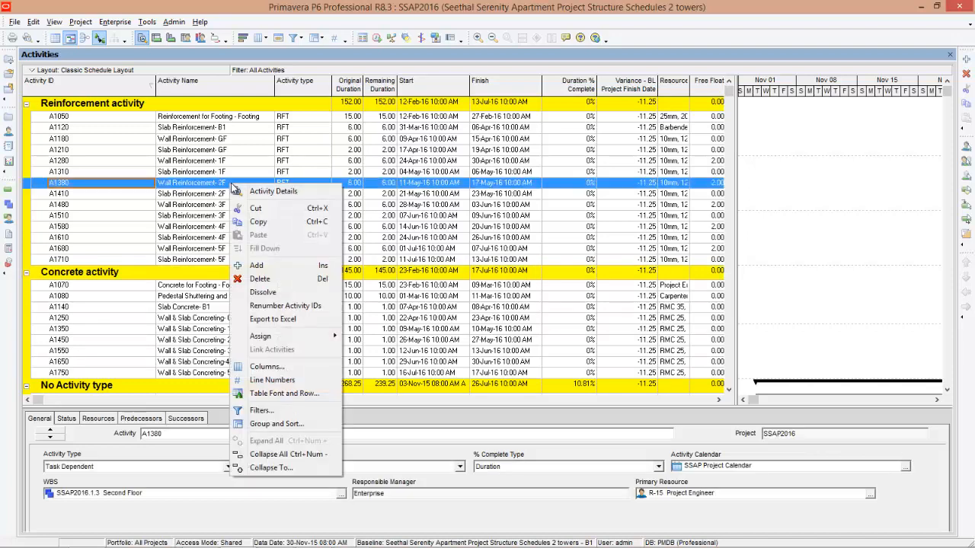
left_click(280, 425)
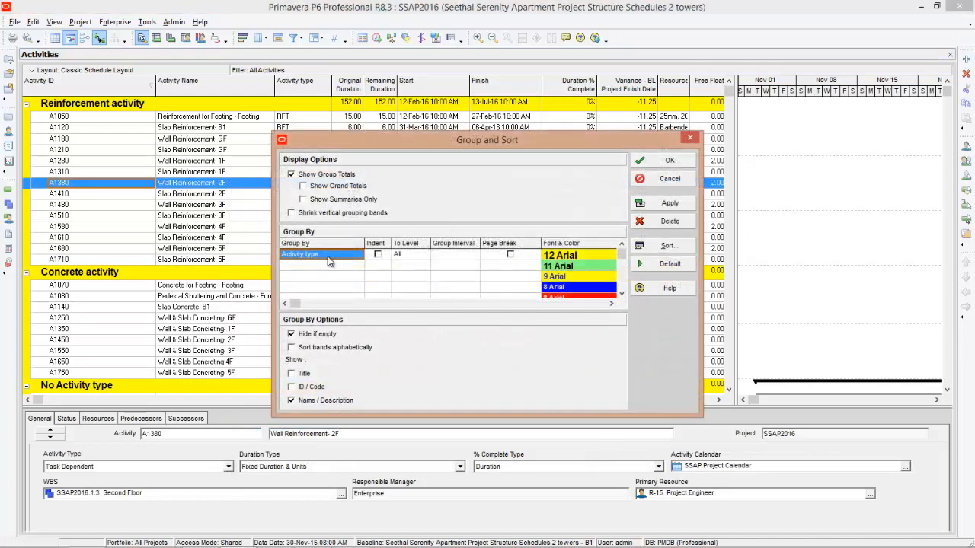
left_click(327, 257)
key("w")
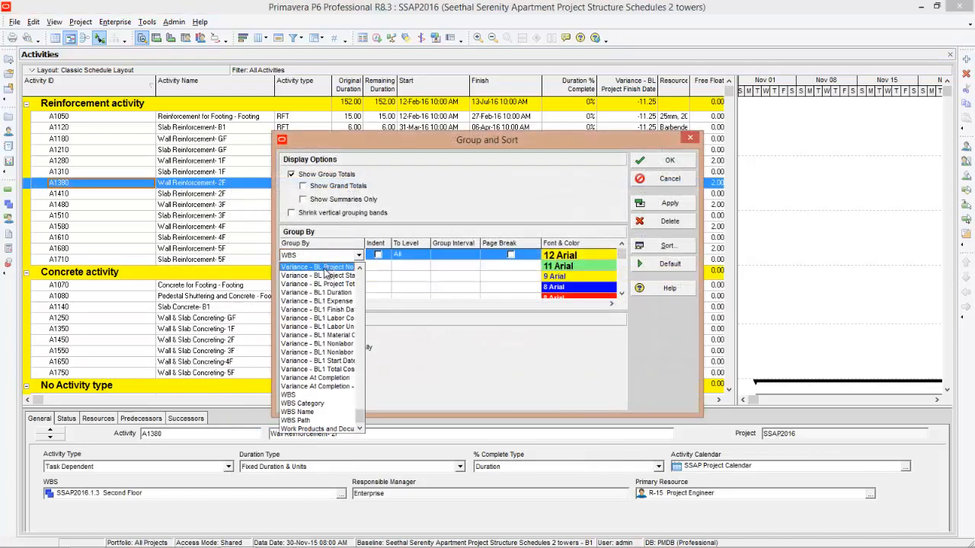
left_click(305, 396)
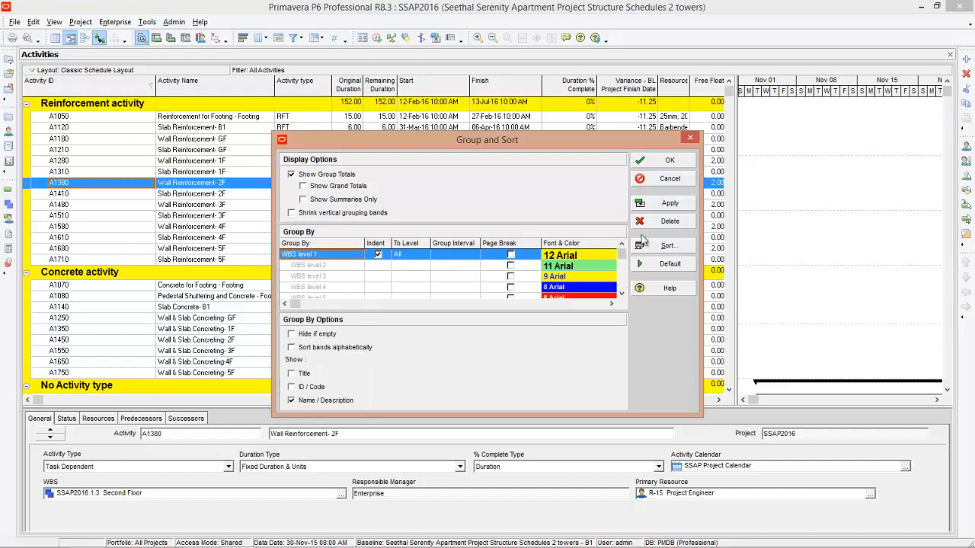
left_click(668, 205)
left_click(668, 162)
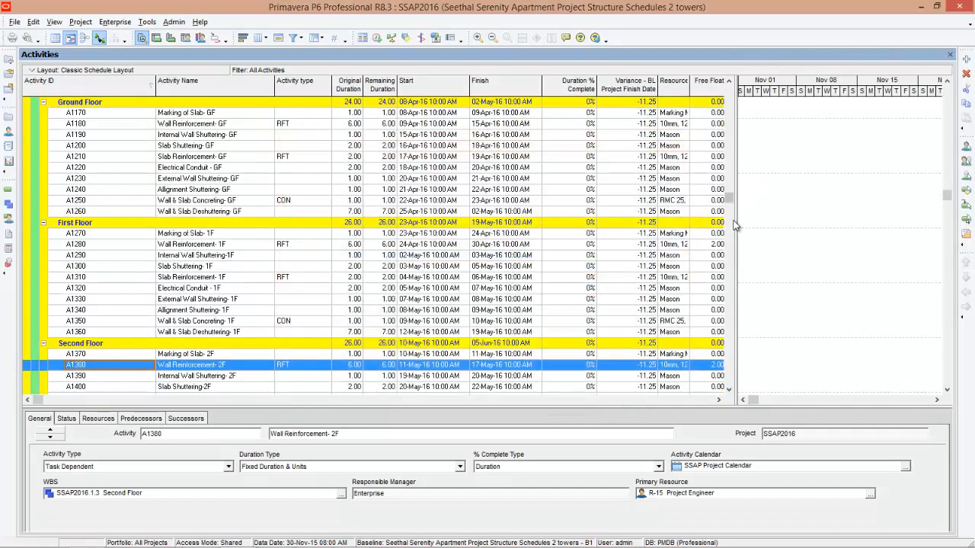
left_click_drag(730, 200, 731, 90)
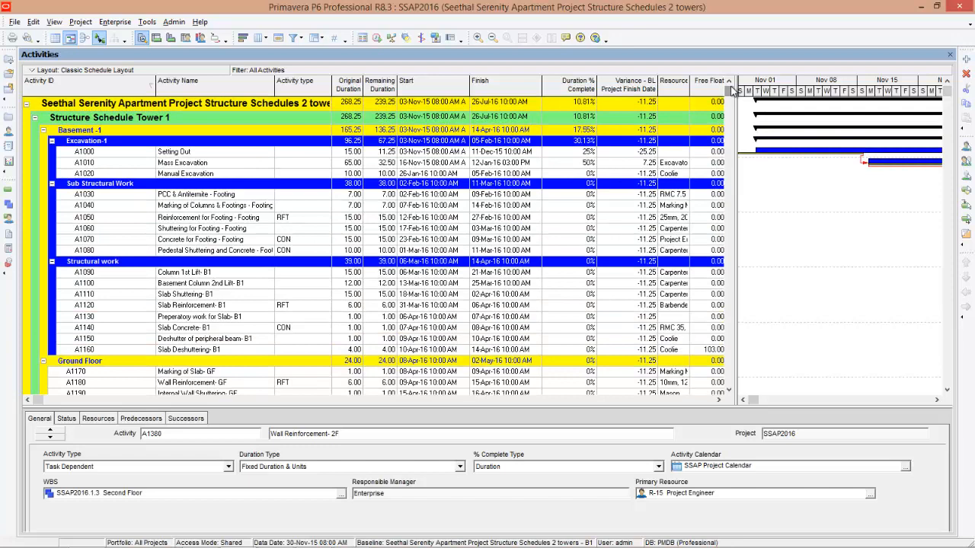